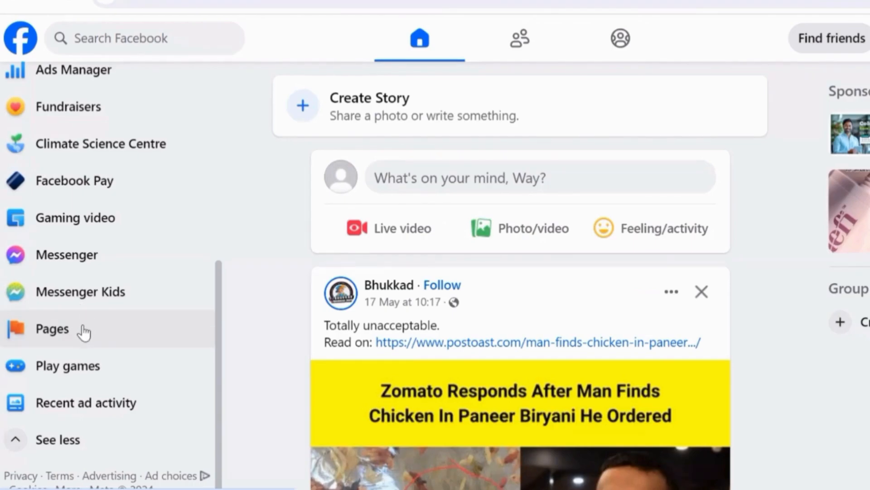
Step: Open Ads Manager and create a new campaign with the Traffic objective
scroll(83, 332, up, 3)
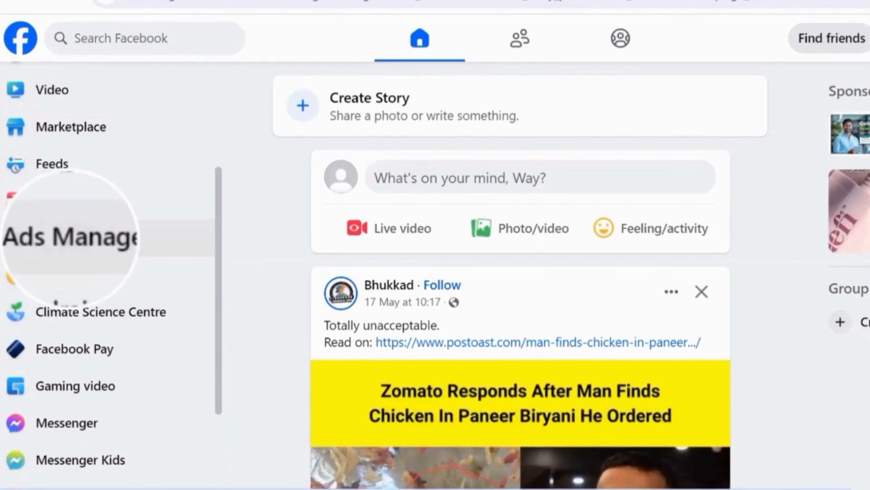
click(116, 243)
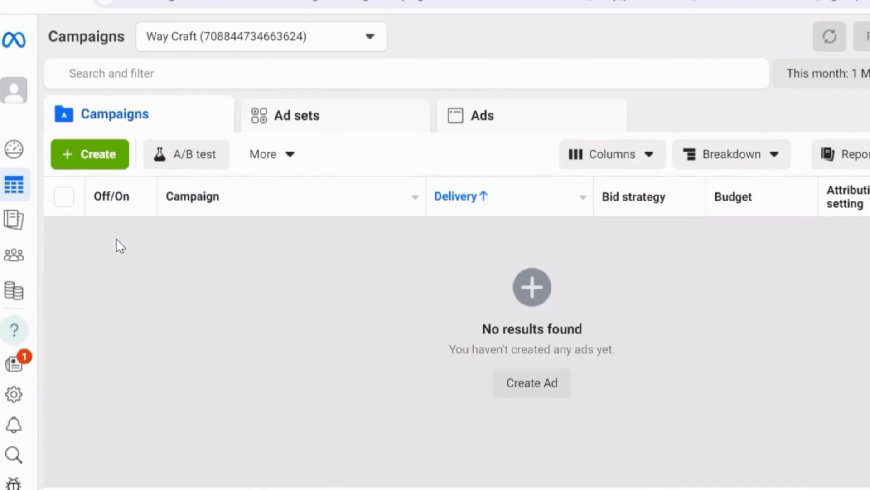
click(97, 153)
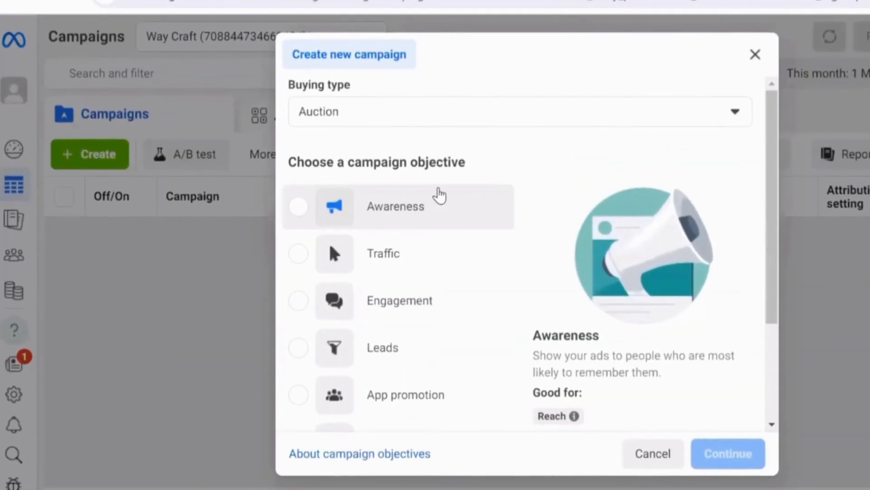
scroll(421, 195, down, 2)
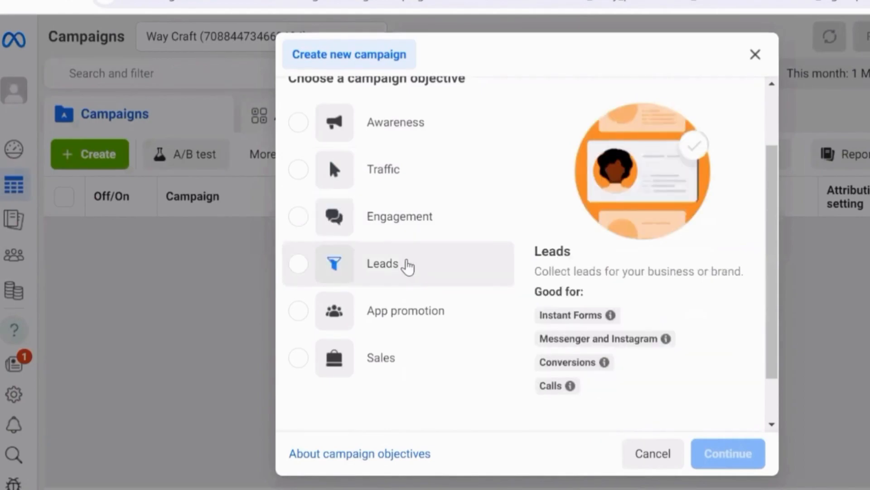
scroll(383, 324, up, 2)
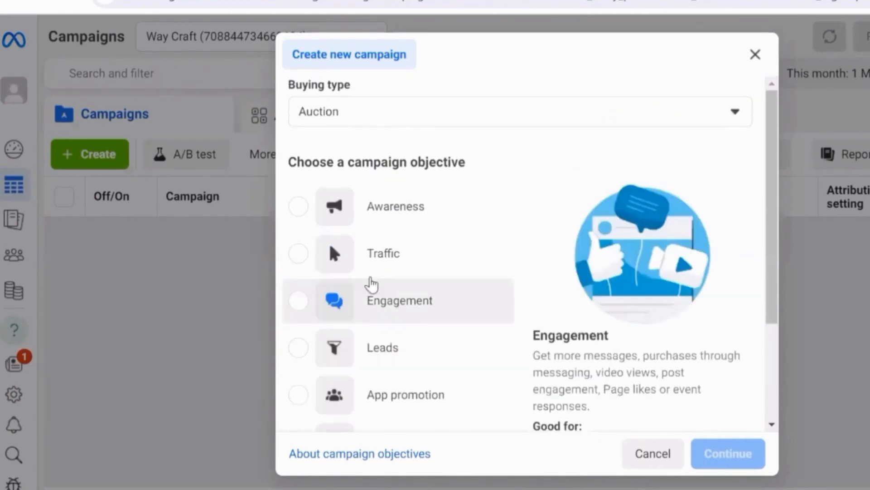
click(357, 261)
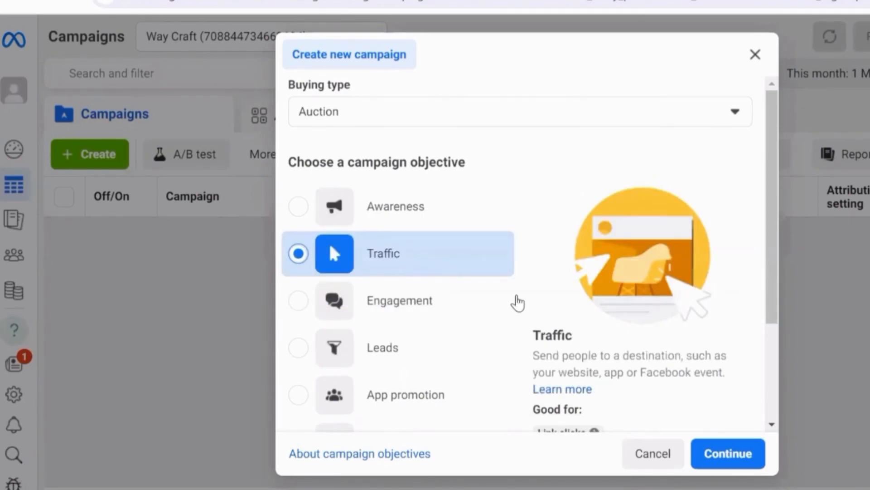
click(715, 459)
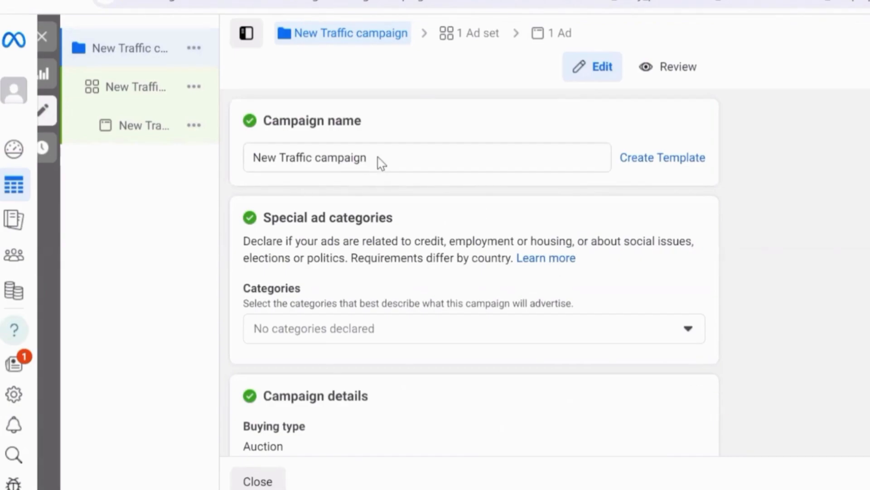
Step: Rename the campaign as xyz
drag(372, 163, 194, 171)
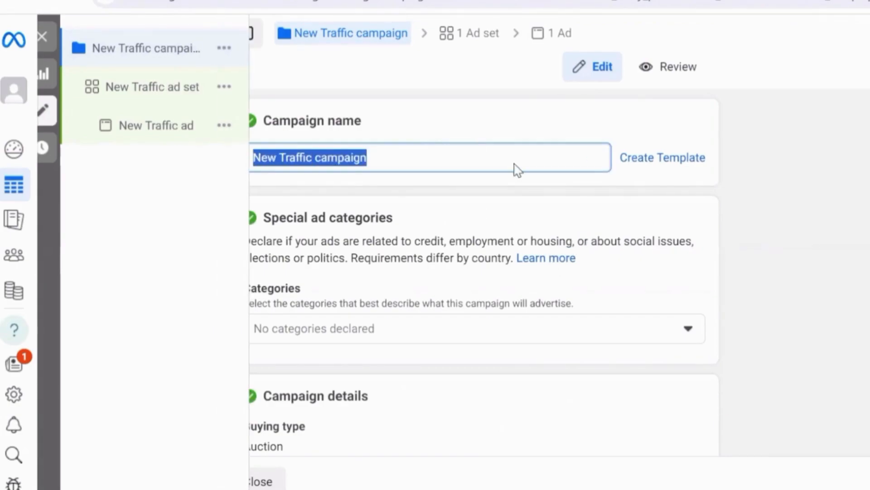
key(BackSpace)
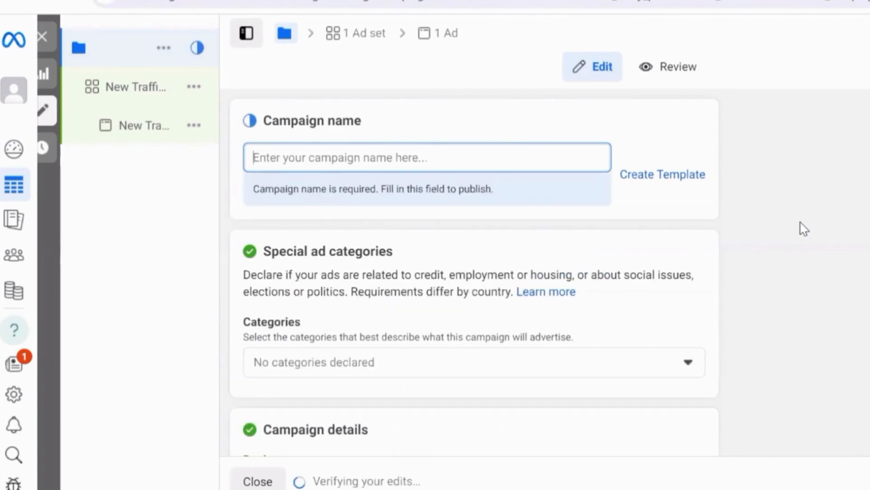
text(xyz)
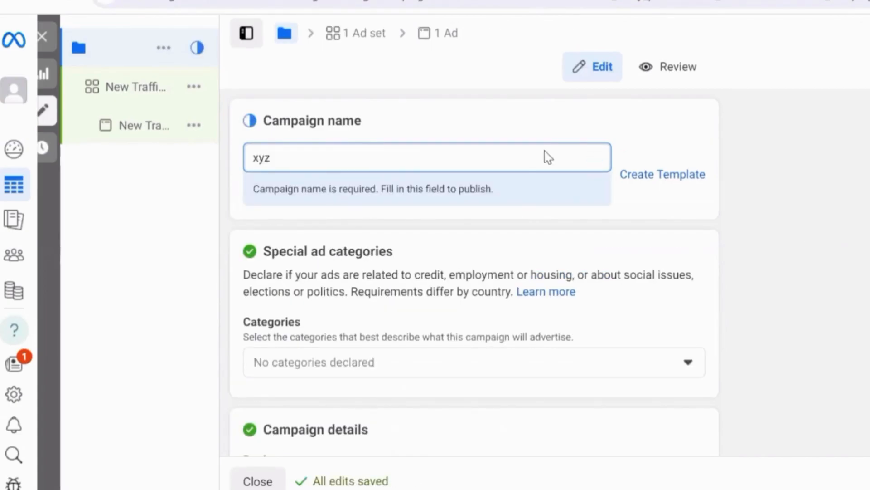
drag(203, 171, 451, 179)
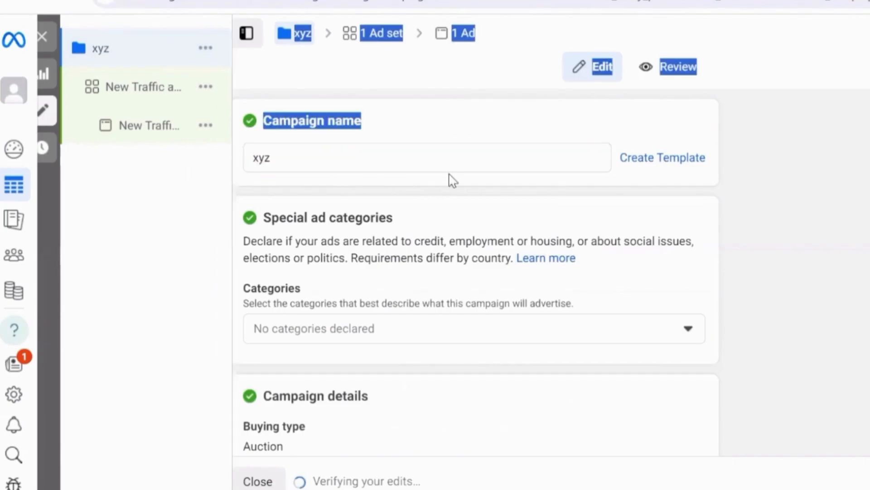
click(807, 221)
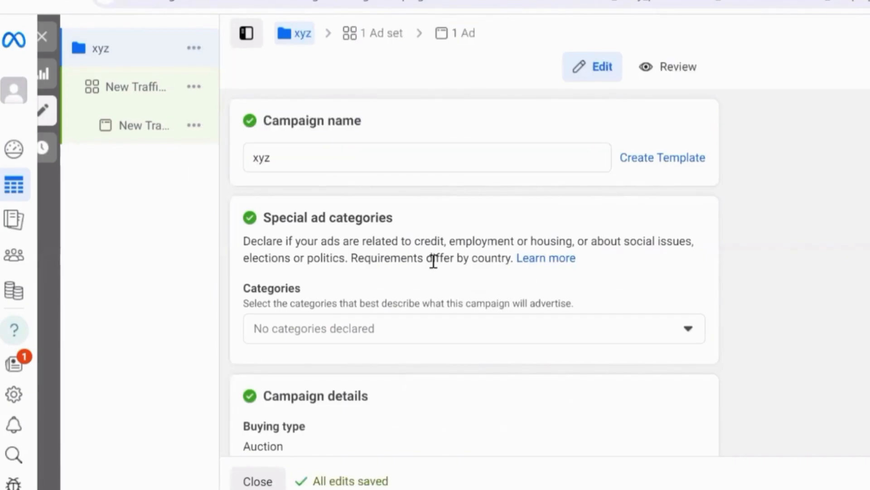
Step: Continue to the campaign's ad set and rename the ad set as xyz
scroll(420, 215, down, 8)
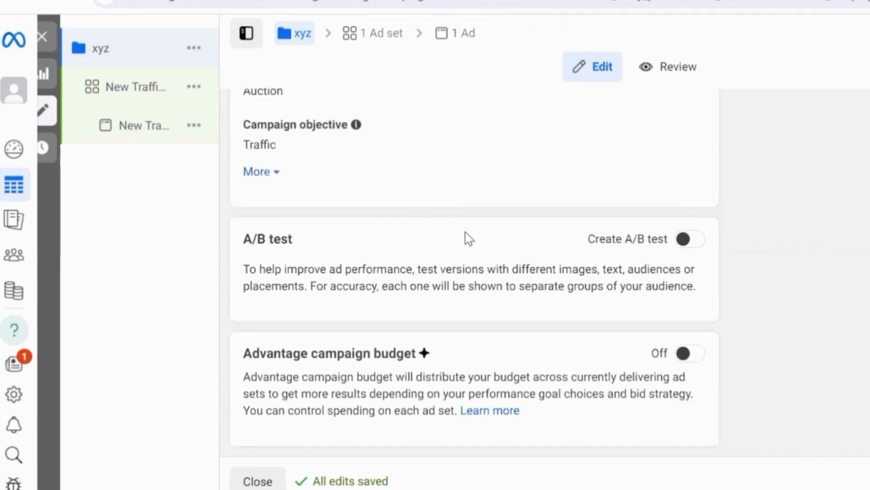
scroll(610, 313, up, 5)
click(868, 477)
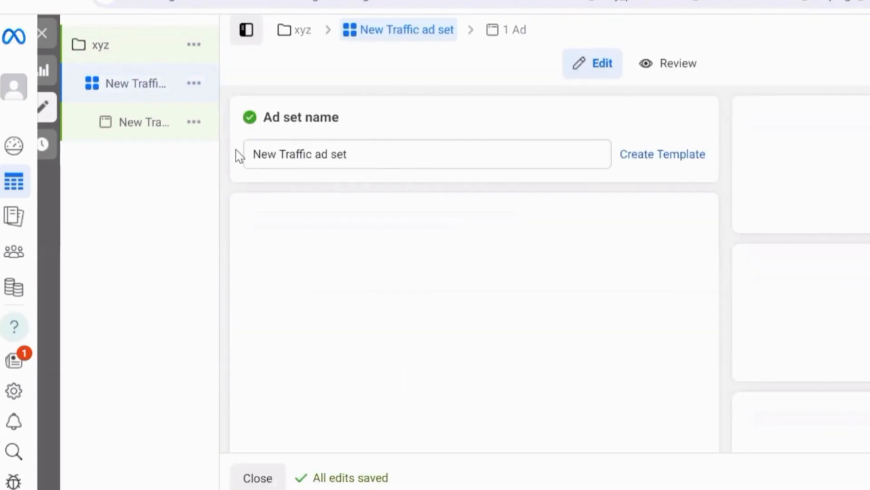
drag(352, 155, 236, 152)
key(BackSpace)
text(xy)
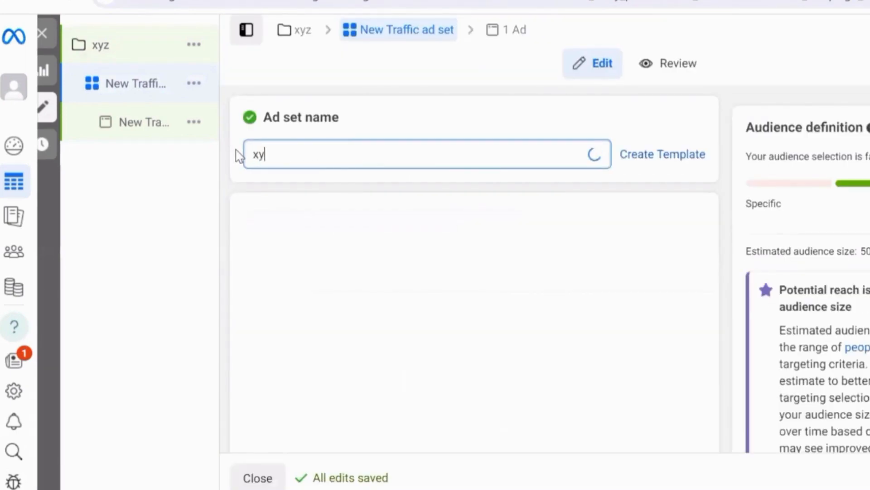
text(z)
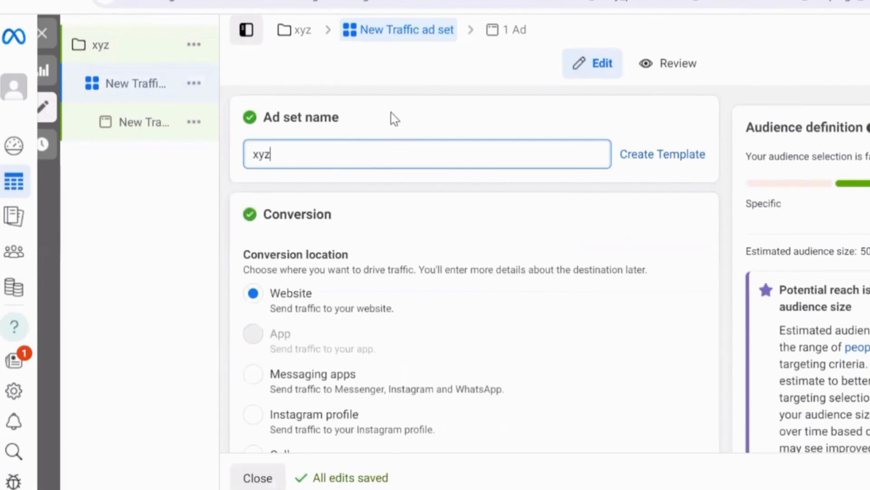
Step: Switch the ad set's conversion location to Messaging apps and set it back to Website
scroll(390, 118, down, 2)
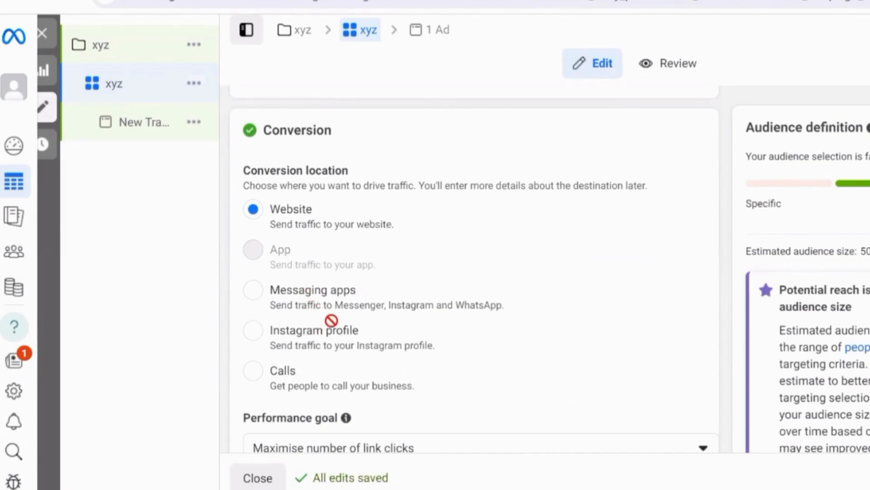
scroll(290, 317, down, 2)
scroll(459, 291, up, 2)
click(252, 294)
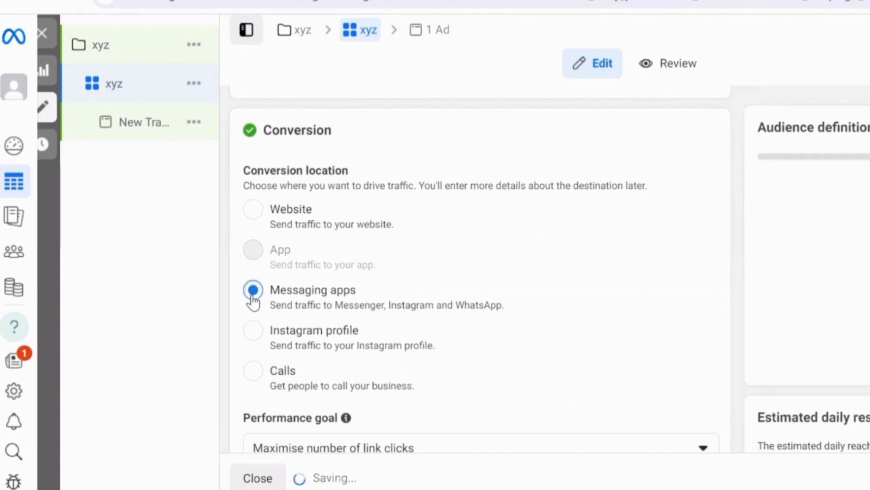
click(255, 212)
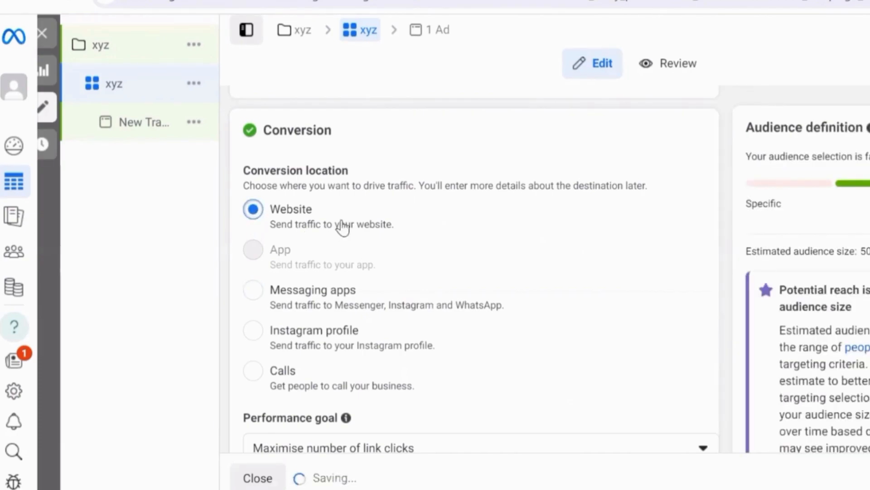
Step: Set the ad set's daily budget to ₹500.00, leaving the optional cost per result goal empty
scroll(377, 227, down, 2)
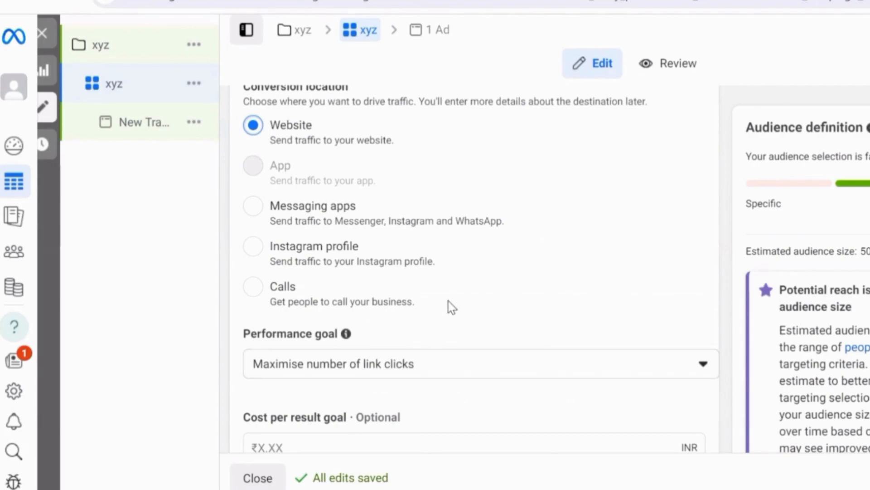
scroll(448, 305, down, 2)
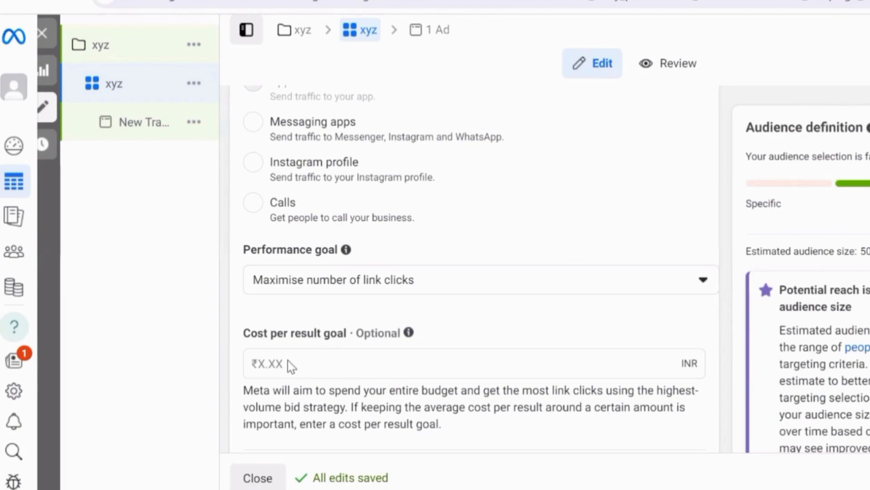
click(300, 365)
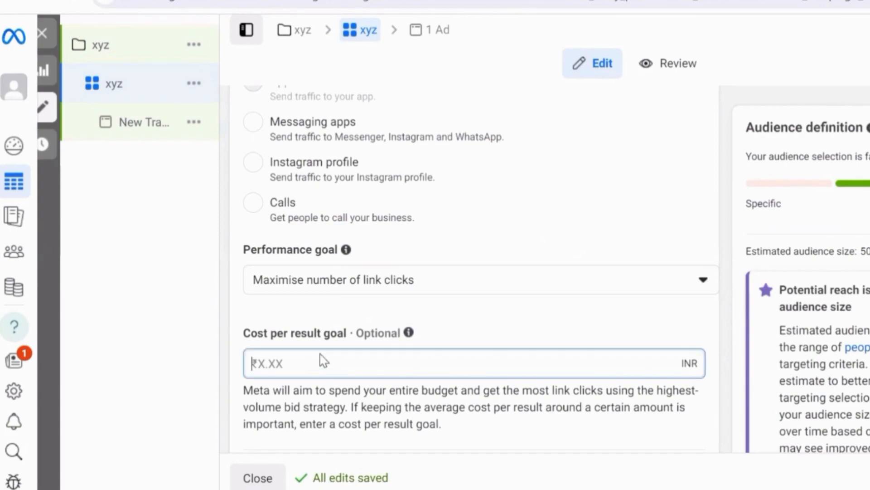
scroll(355, 336, down, 5)
scroll(358, 334, down, 3)
click(374, 300)
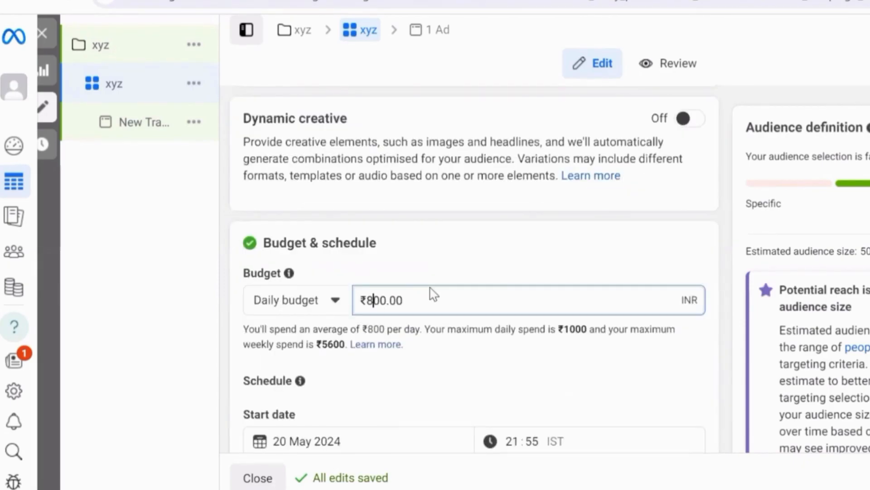
key(BackSpace)
text(1)
text(0)
key(BackSpace)
key(BackSpace)
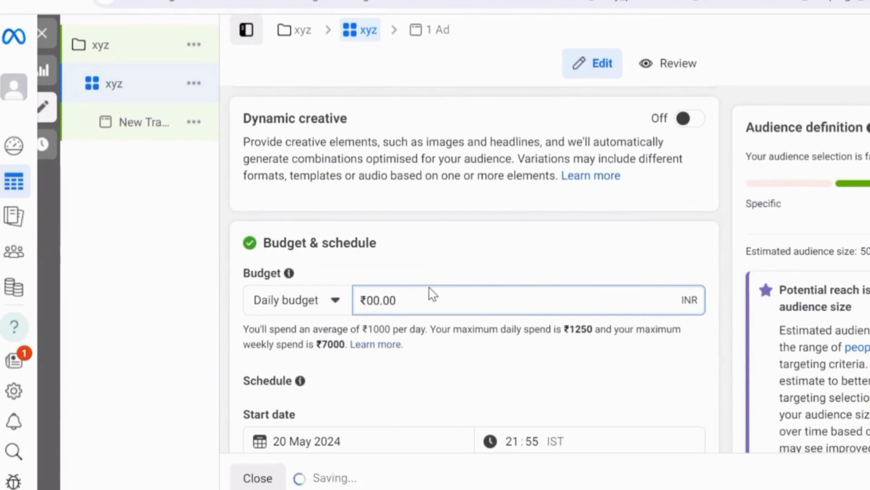
text(5)
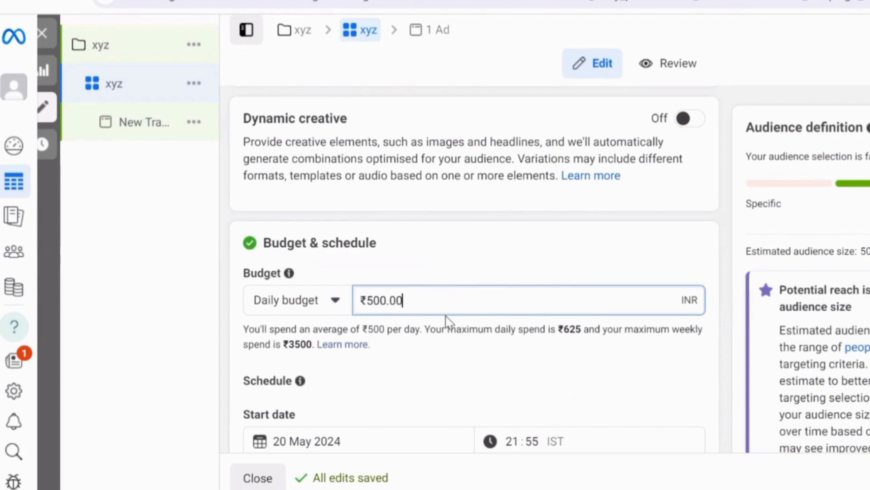
Step: Enable an end date in the ad set's schedule without choosing a date
scroll(491, 317, down, 3)
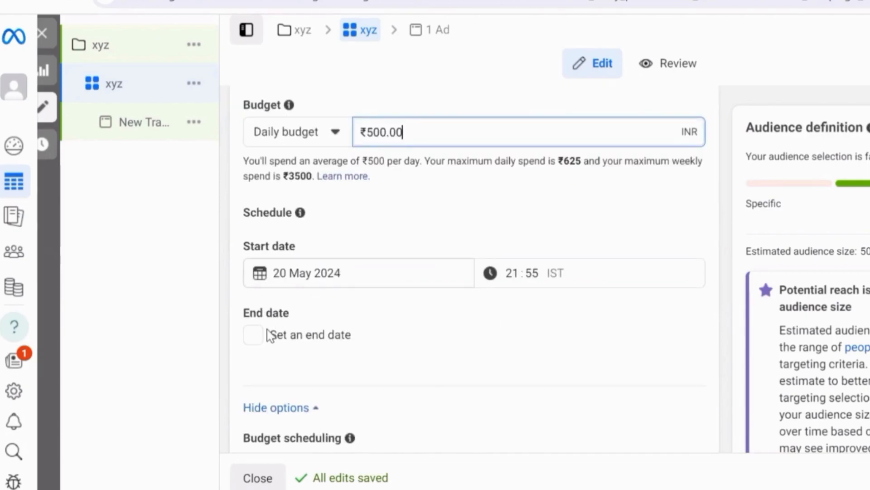
click(258, 341)
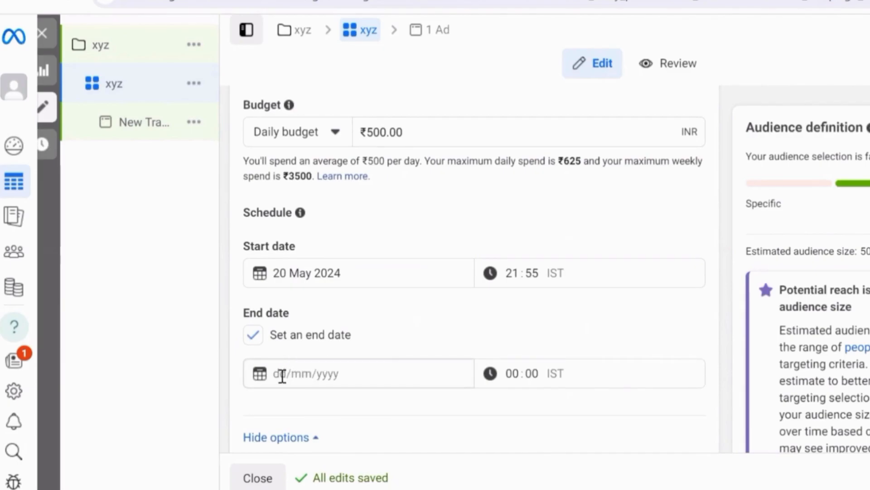
click(353, 368)
click(508, 320)
Step: Look over the audience and placement sections, and dismiss the Budget scheduling tip in the ad set's schedule options
scroll(512, 313, down, 3)
scroll(510, 304, down, 3)
scroll(502, 310, down, 9)
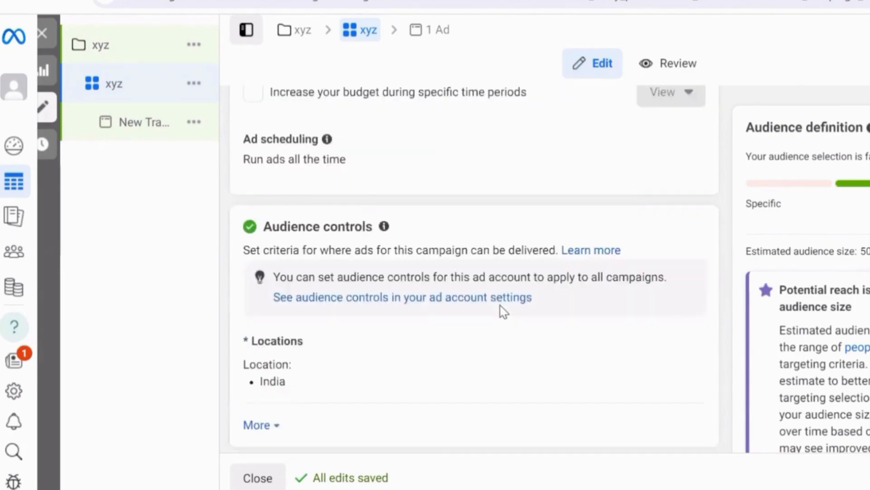
scroll(503, 311, down, 6)
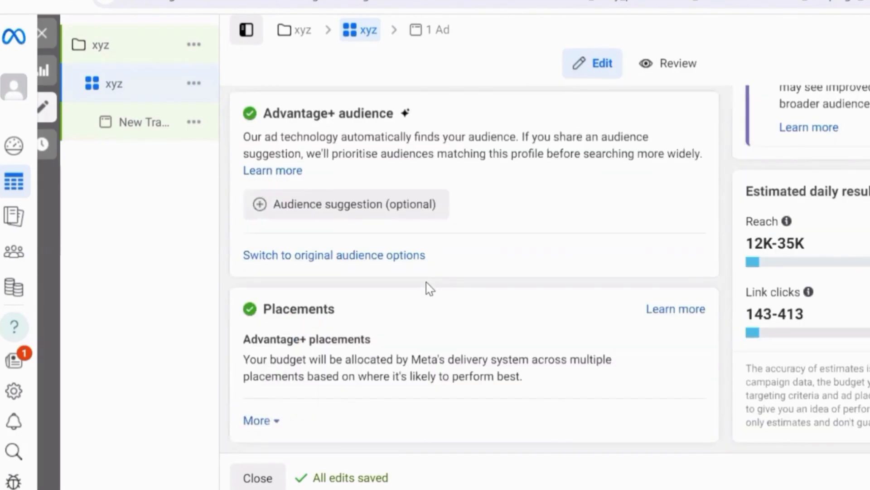
scroll(430, 288, up, 7)
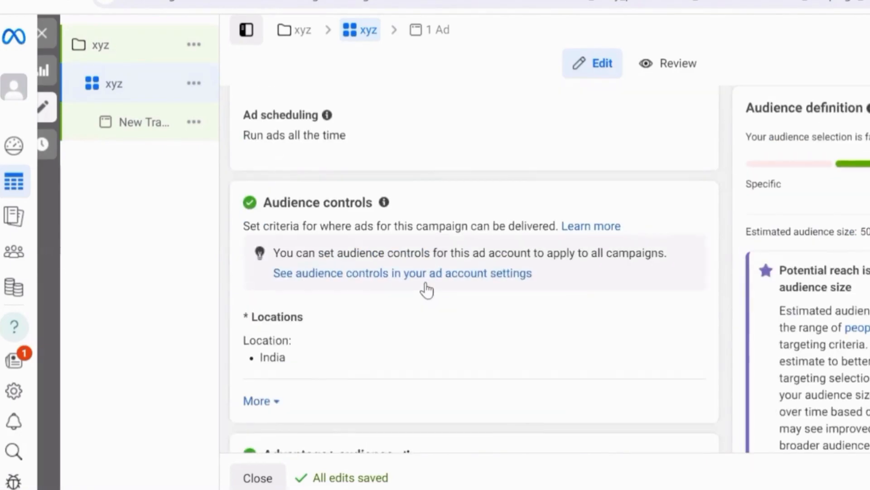
scroll(427, 290, up, 5)
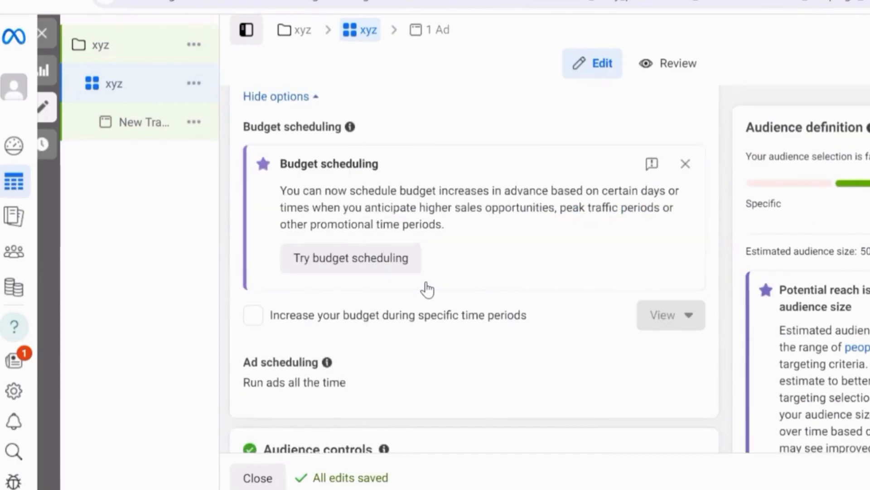
scroll(427, 289, up, 4)
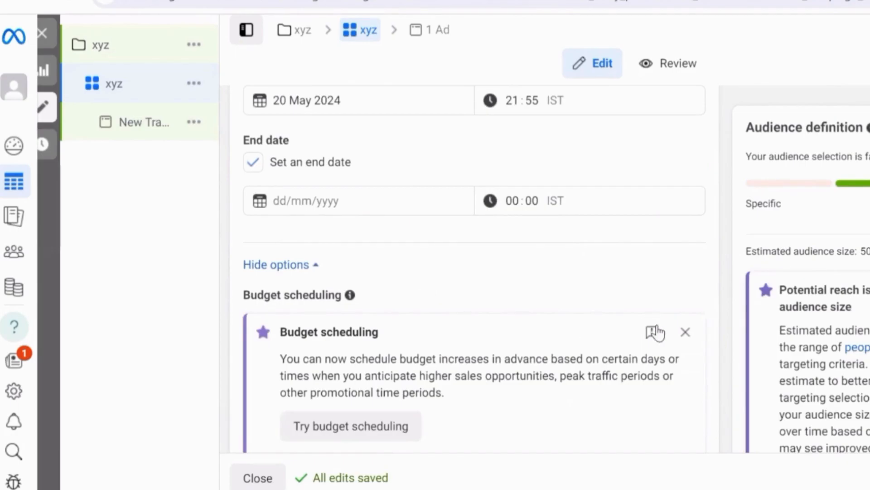
click(686, 333)
Step: Switch the ad set from Advantage+ audience to the original audience options
scroll(389, 247, down, 4)
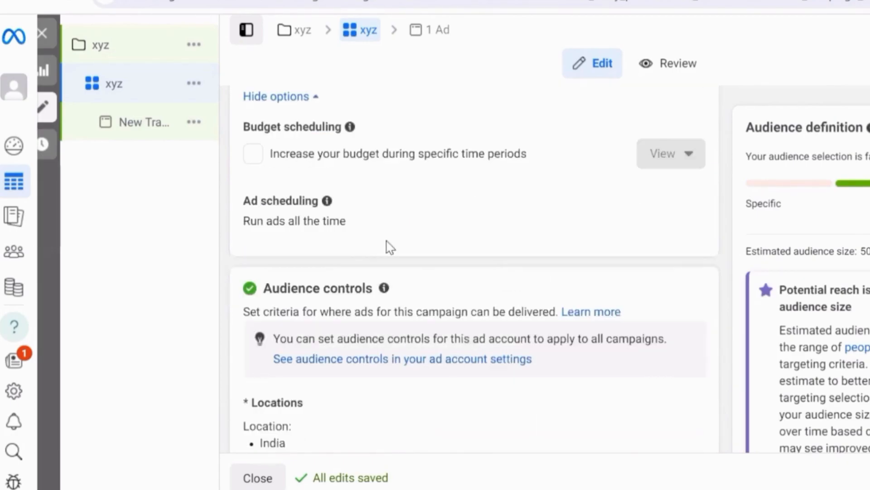
scroll(388, 247, down, 7)
scroll(390, 270, up, 1)
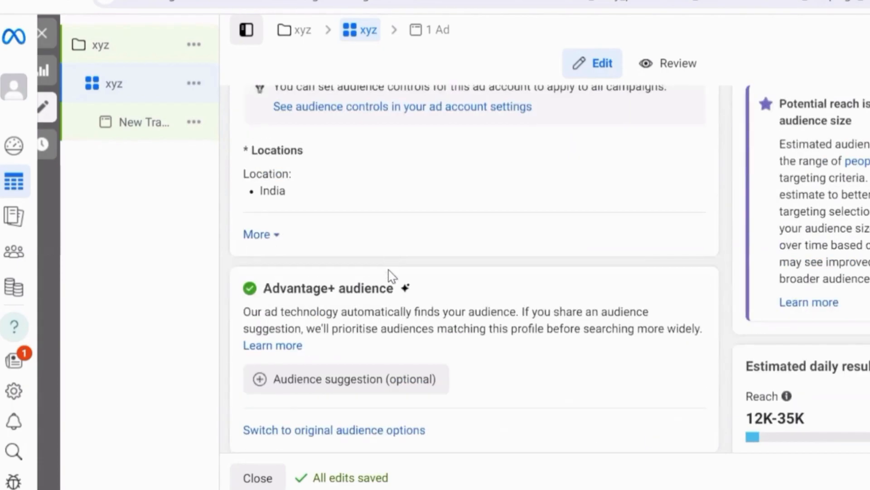
click(336, 429)
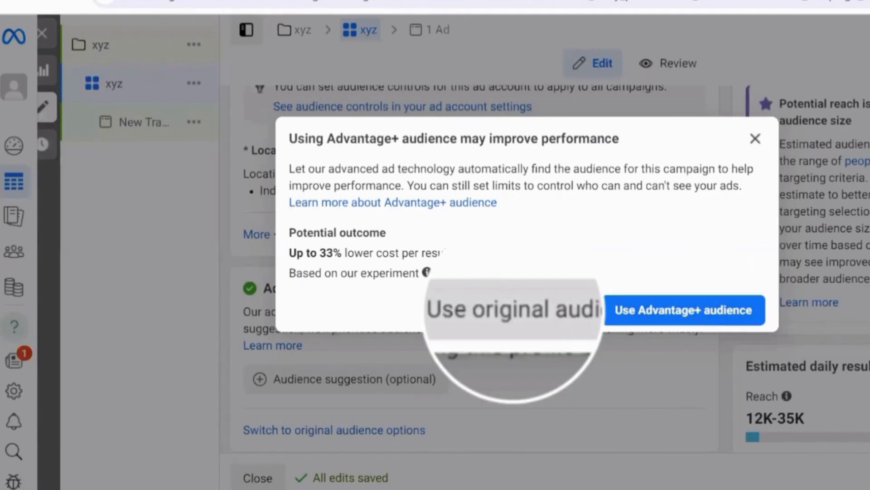
click(555, 309)
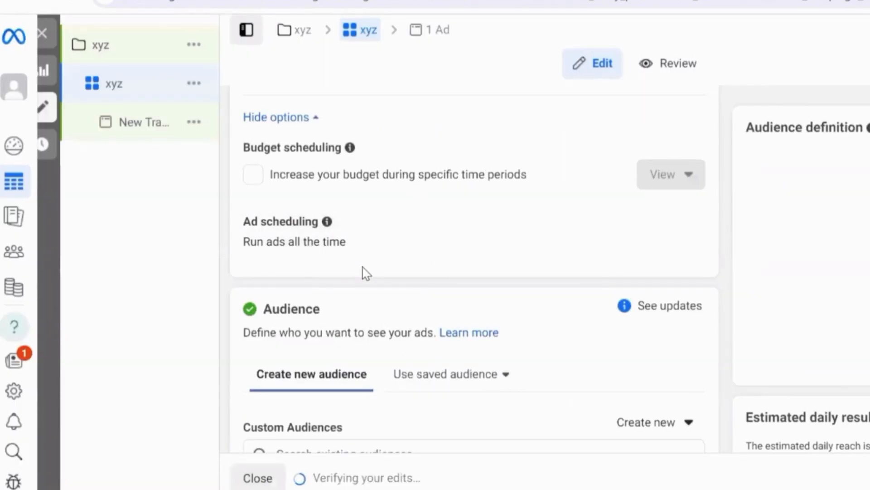
Step: Set the new audience's age range to 20–49
scroll(365, 272, down, 5)
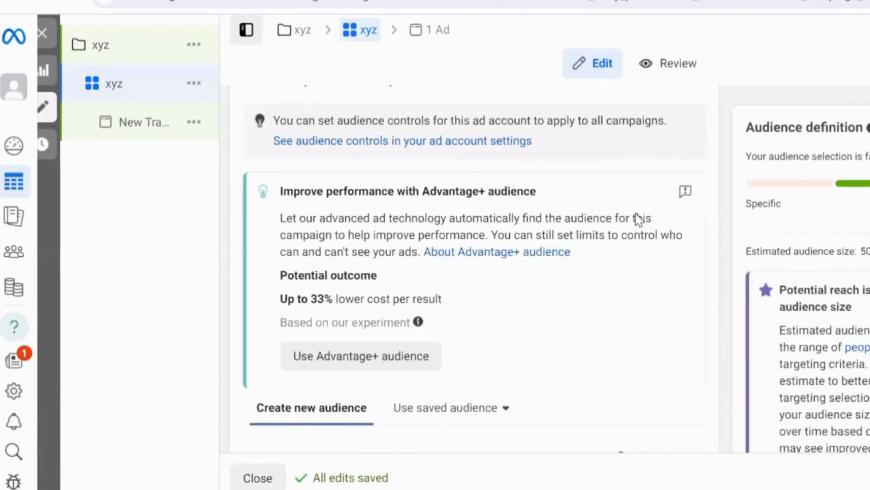
scroll(567, 244, down, 5)
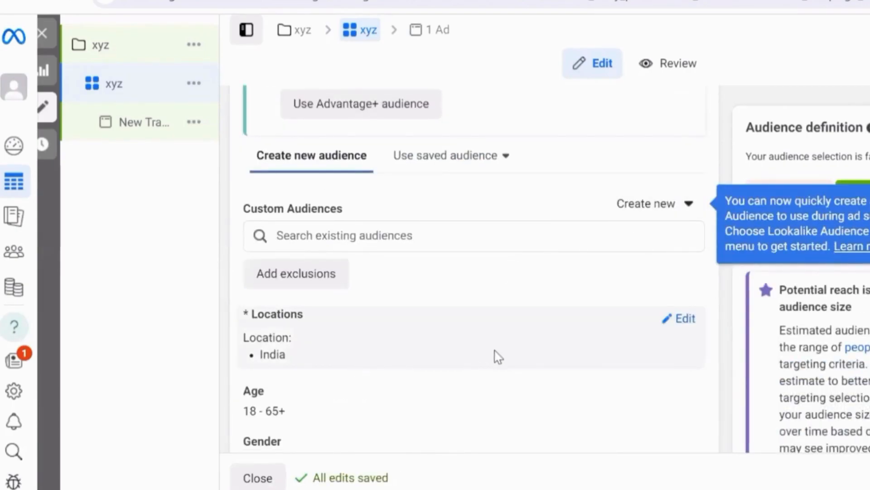
scroll(340, 349, down, 2)
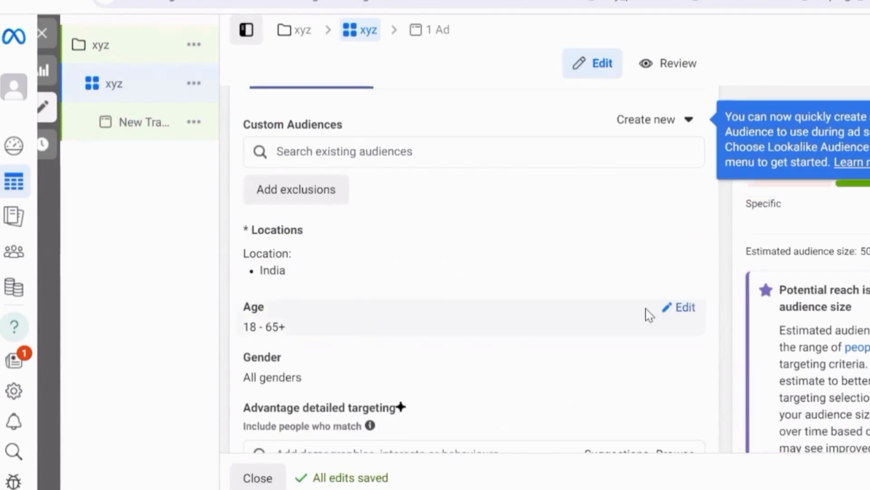
click(682, 314)
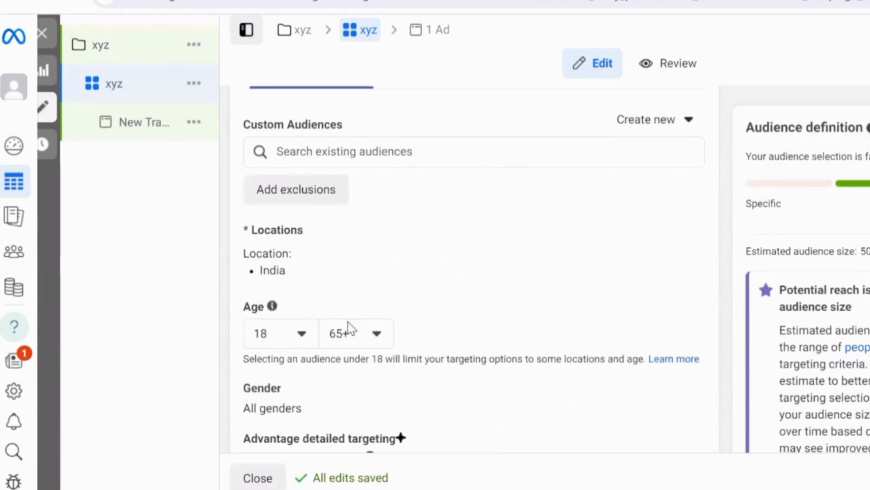
click(301, 334)
click(261, 300)
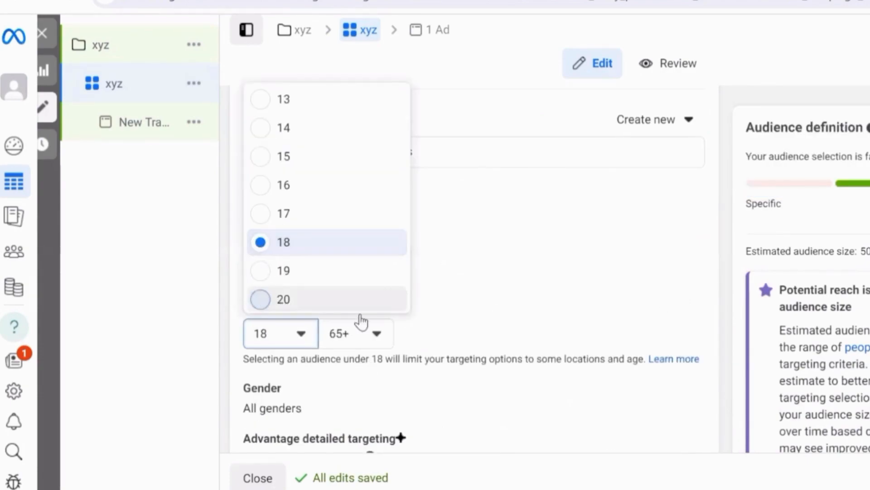
click(366, 333)
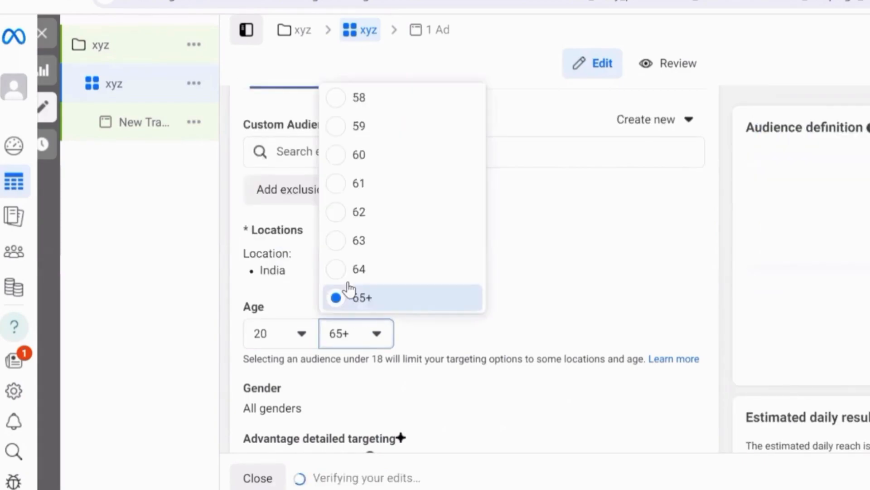
scroll(349, 290, up, 3)
scroll(347, 288, up, 2)
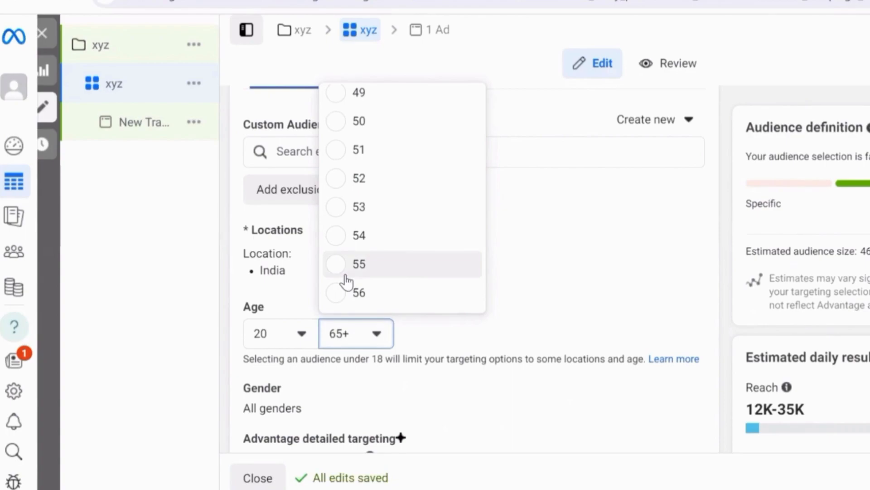
scroll(346, 281, up, 3)
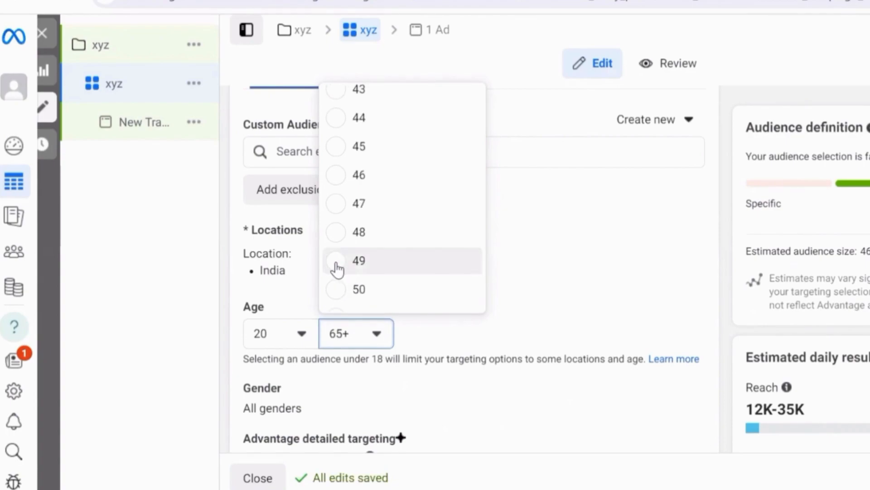
click(447, 262)
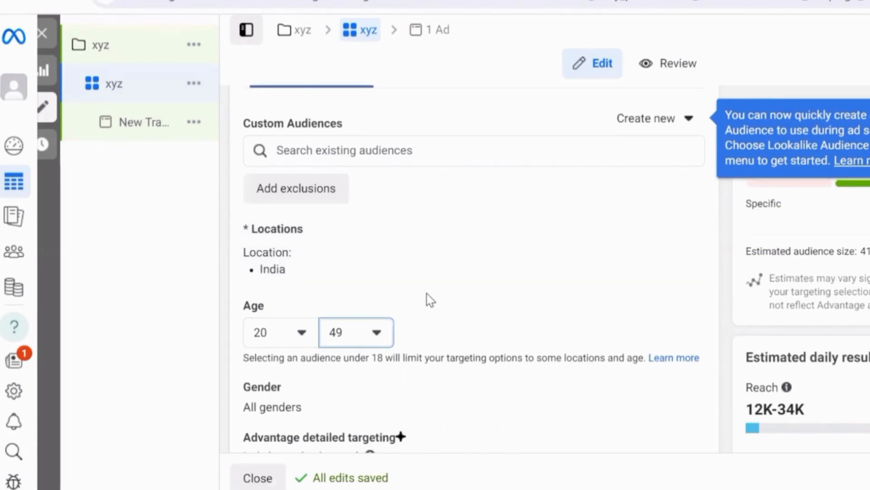
Step: Try the Men and Women options for the audience's gender and set it back to All
scroll(422, 306, down, 2)
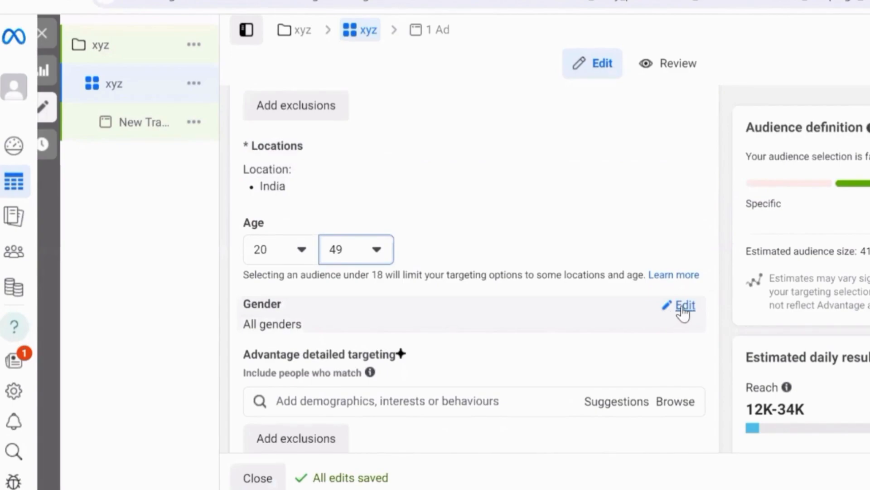
click(680, 306)
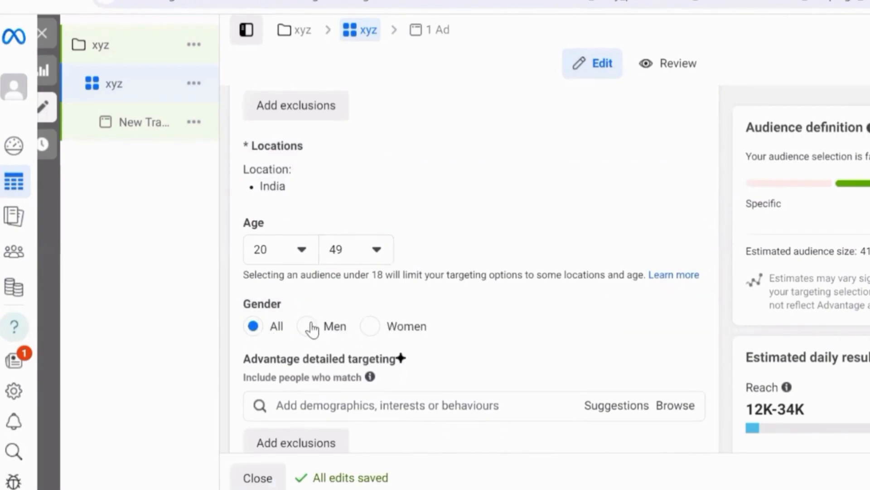
click(325, 329)
click(371, 328)
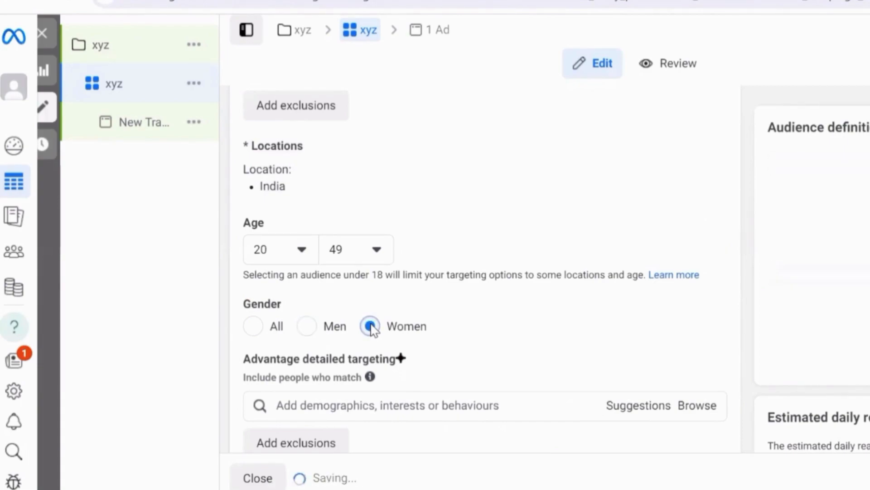
click(259, 331)
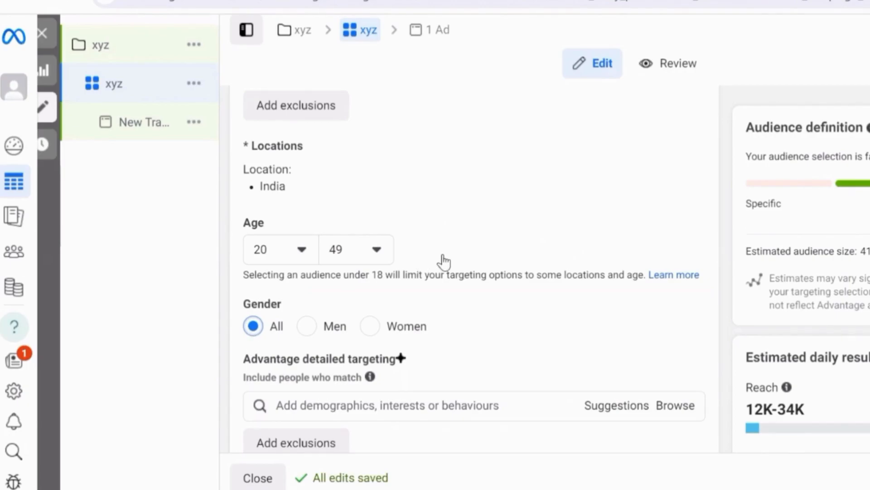
Step: Review the audience's detailed targeting and language fields, and save the audience as a new saved audience
scroll(404, 324, down, 2)
drag(398, 274, 260, 275)
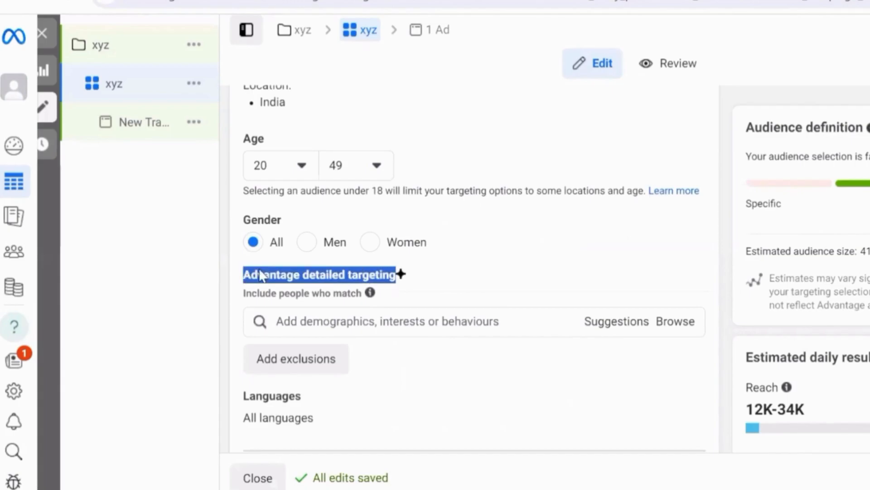
click(294, 250)
scroll(468, 226, down, 4)
scroll(466, 223, up, 17)
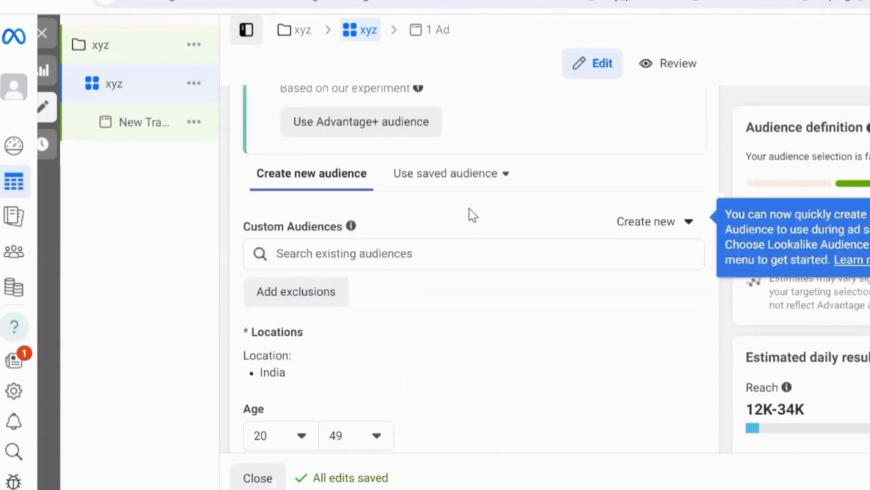
scroll(469, 220, down, 16)
scroll(471, 217, down, 2)
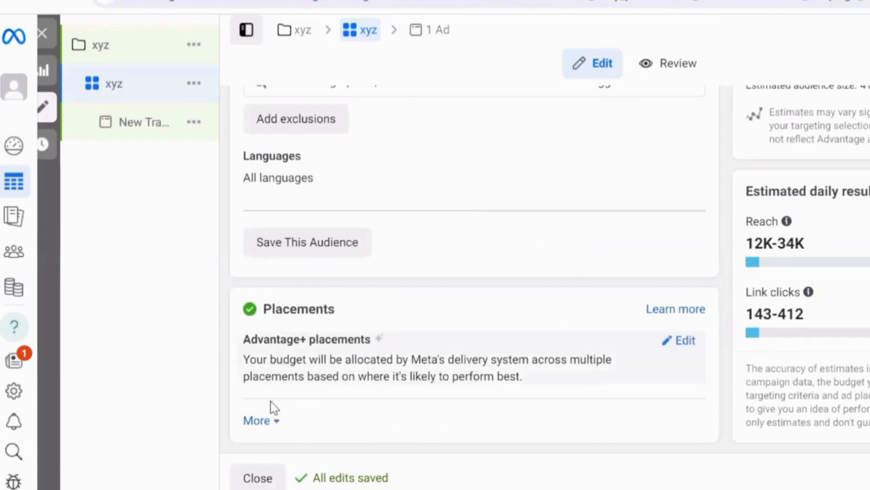
click(330, 246)
click(695, 374)
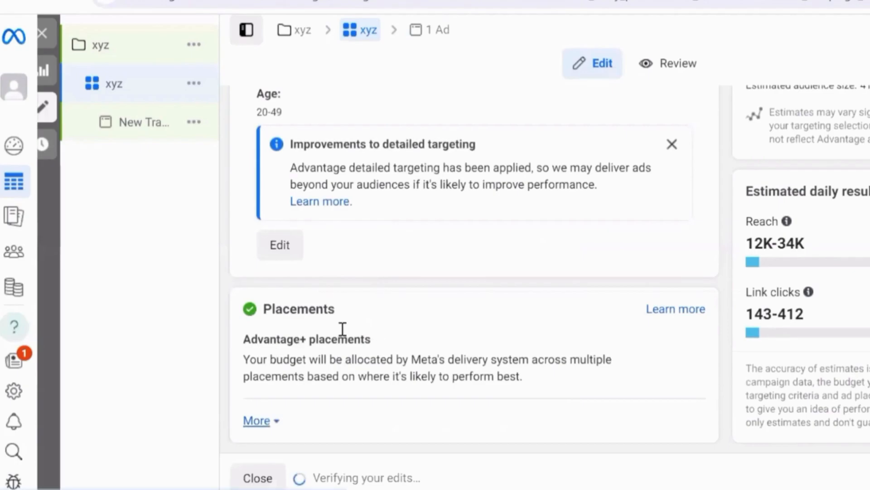
Step: Expand the additional placement options, look over the brand safety and suitability settings, and return the audience section to creating a new audience
scroll(331, 324, down, 6)
scroll(274, 195, down, 1)
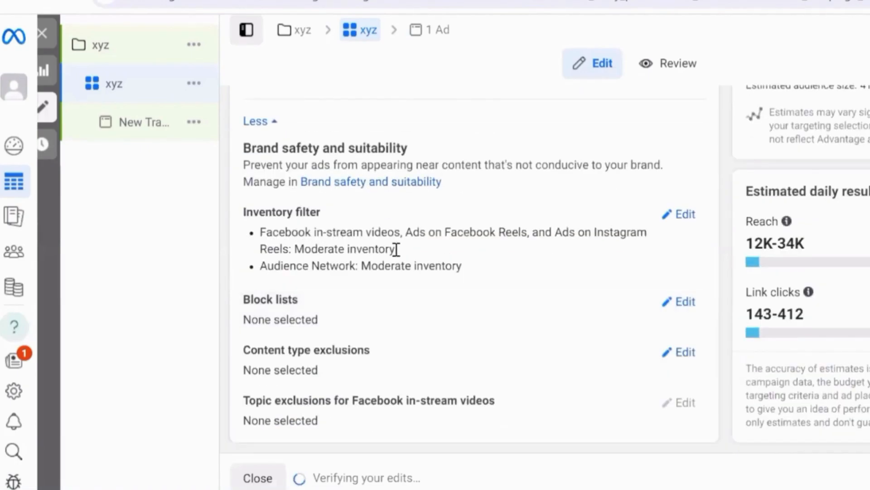
scroll(431, 276, up, 10)
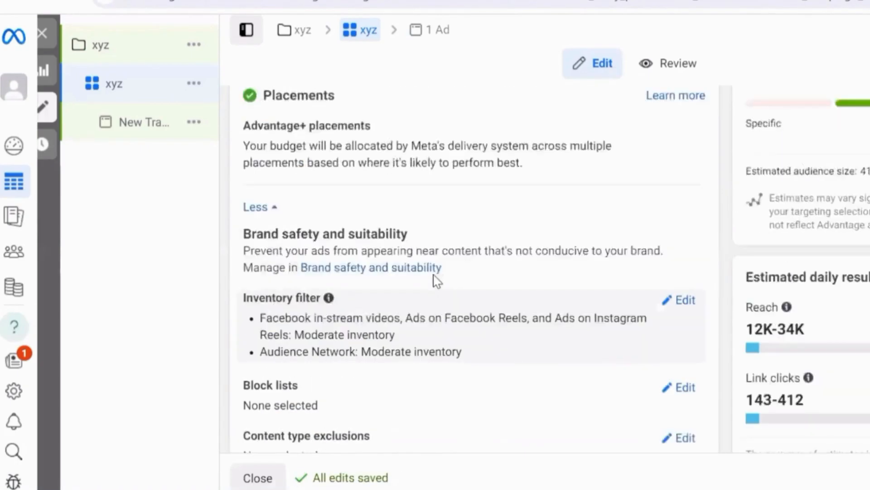
scroll(341, 349, up, 4)
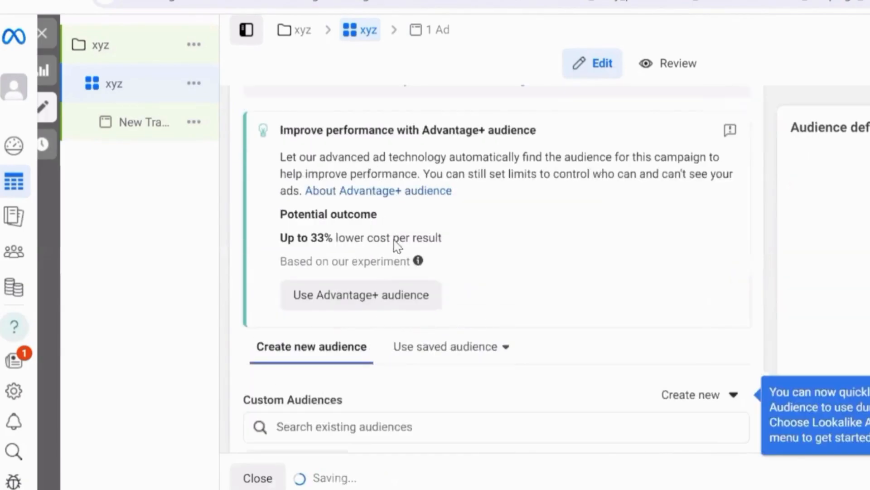
scroll(399, 240, down, 15)
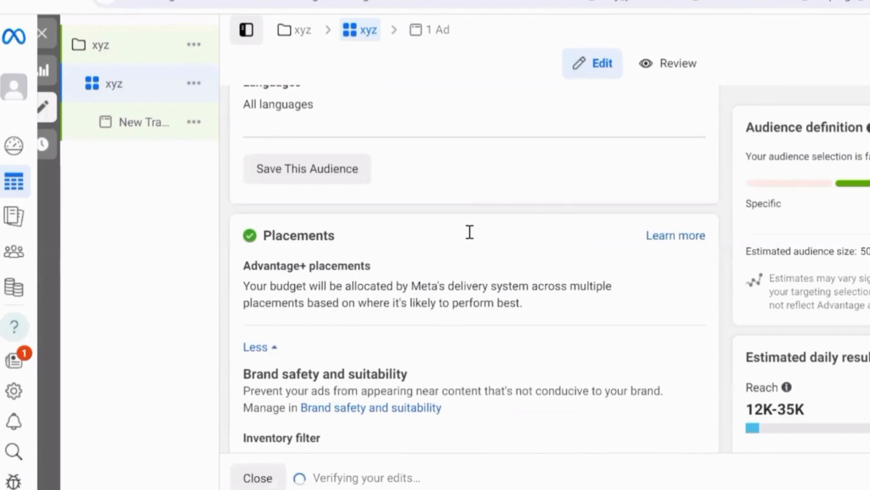
scroll(379, 369, down, 5)
scroll(340, 422, down, 1)
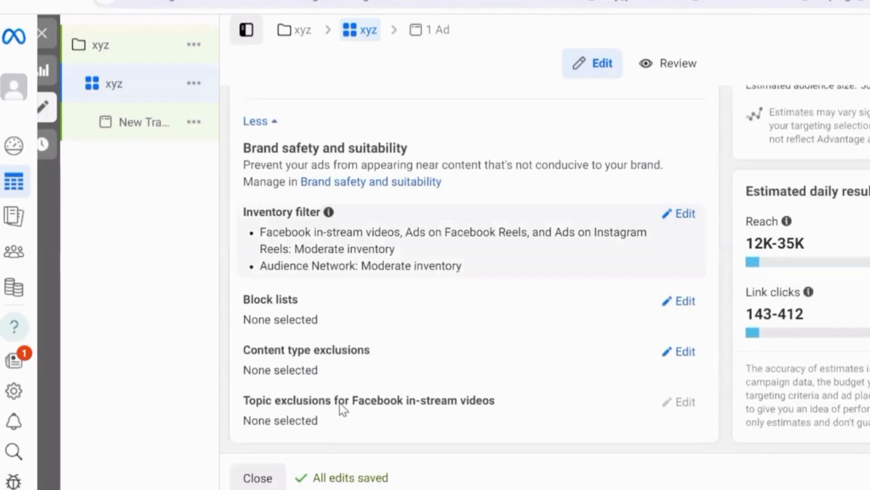
Step: Add Hindi and English (All) as the new audience's languages
scroll(326, 311, up, 10)
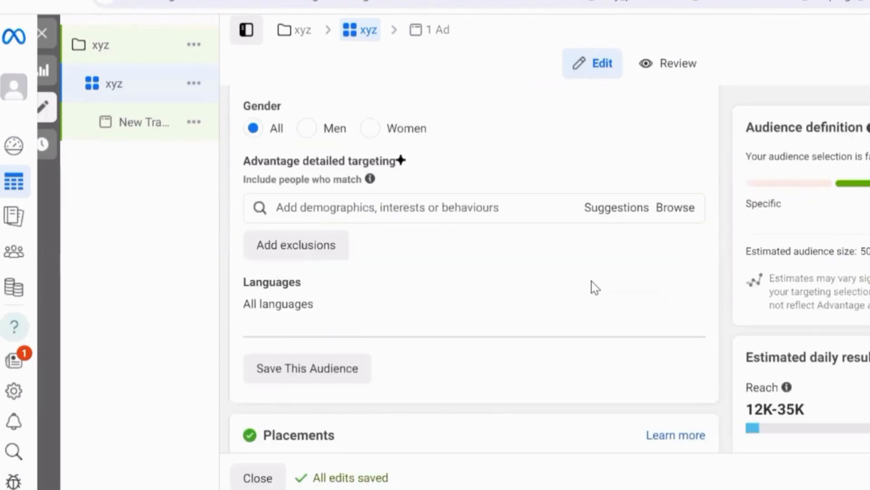
click(353, 303)
click(352, 303)
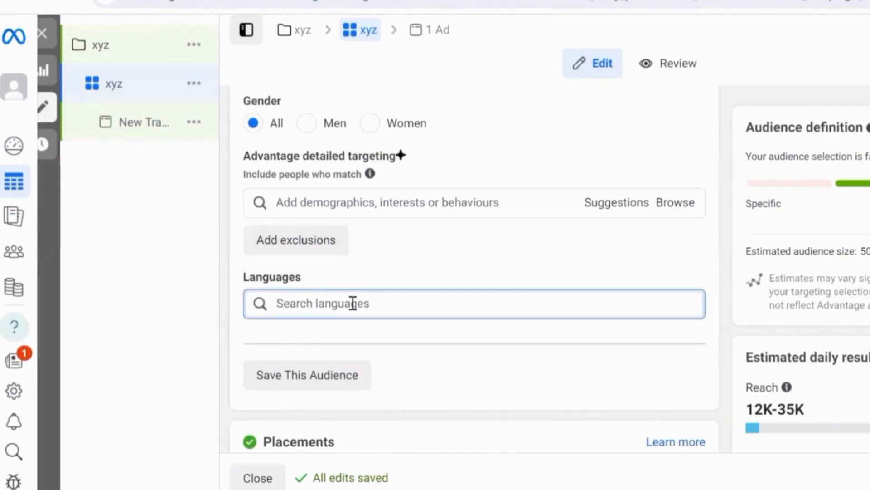
text(hi)
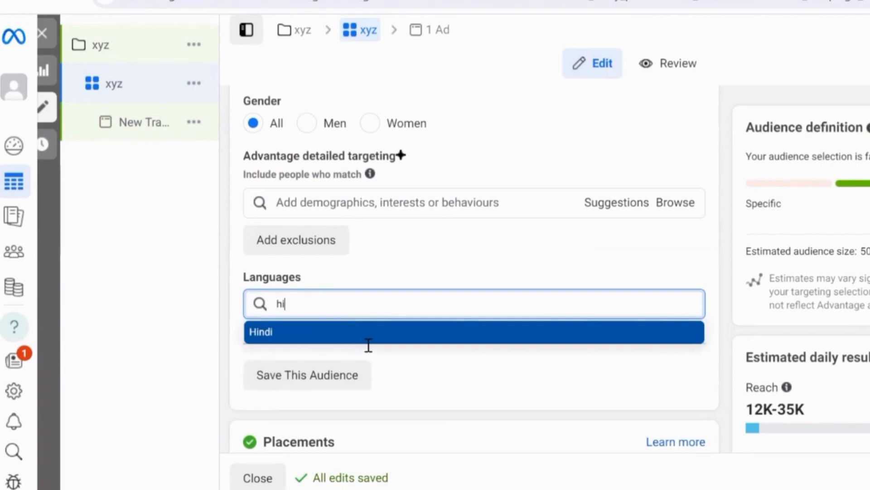
click(369, 332)
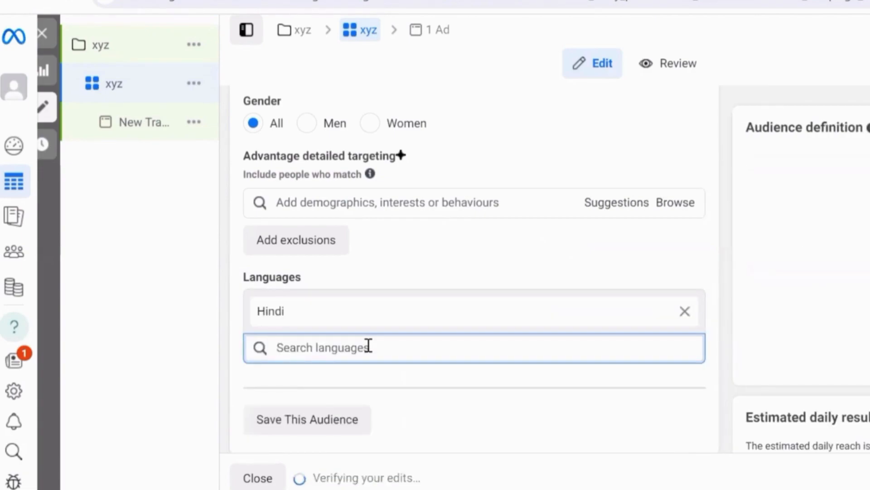
text(engli)
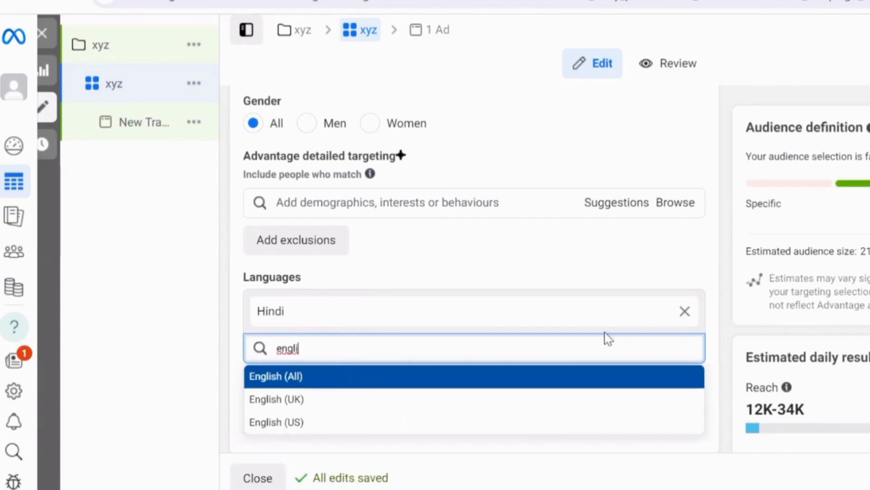
click(607, 376)
Step: Save the Hindi and English audience as a new saved audience named Way Craft
scroll(701, 354, down, 2)
click(326, 372)
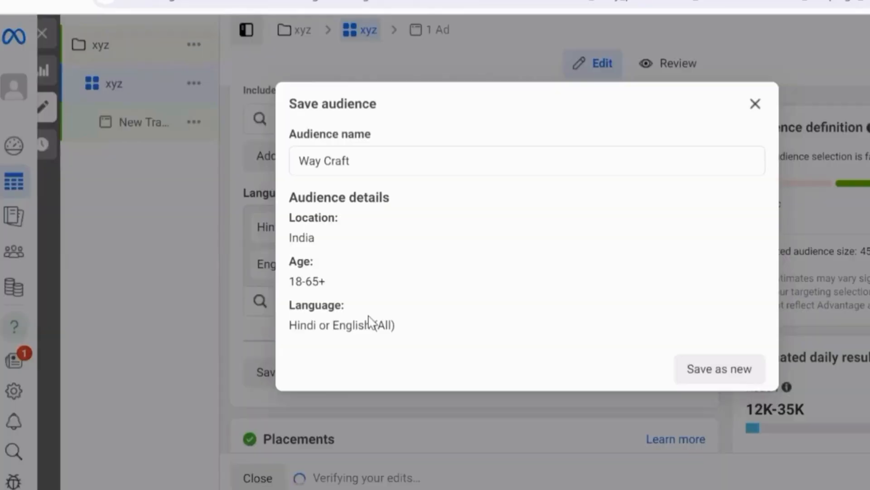
key(Return)
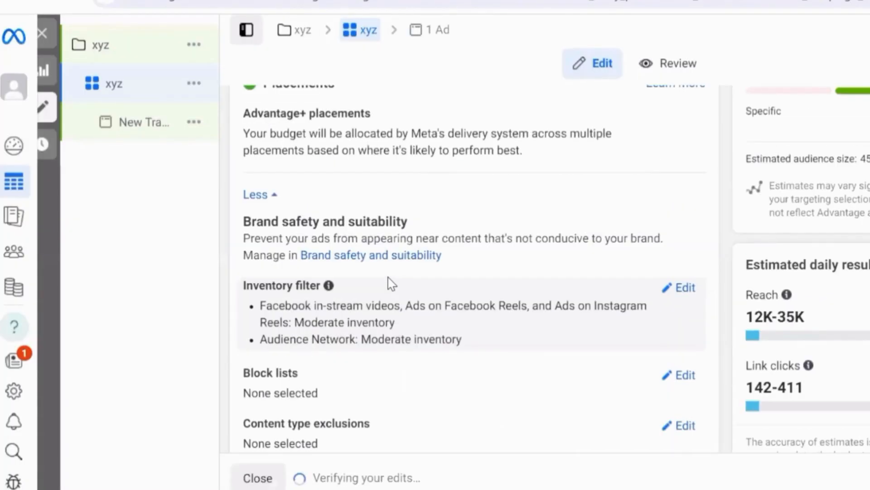
Step: Switch the ad set's placements from Advantage+ placements to Manual placements
scroll(428, 214, up, 1)
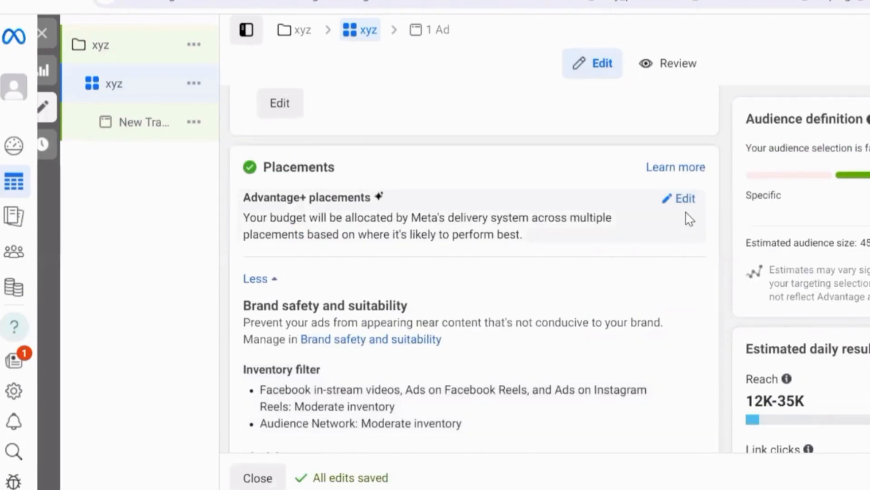
click(681, 201)
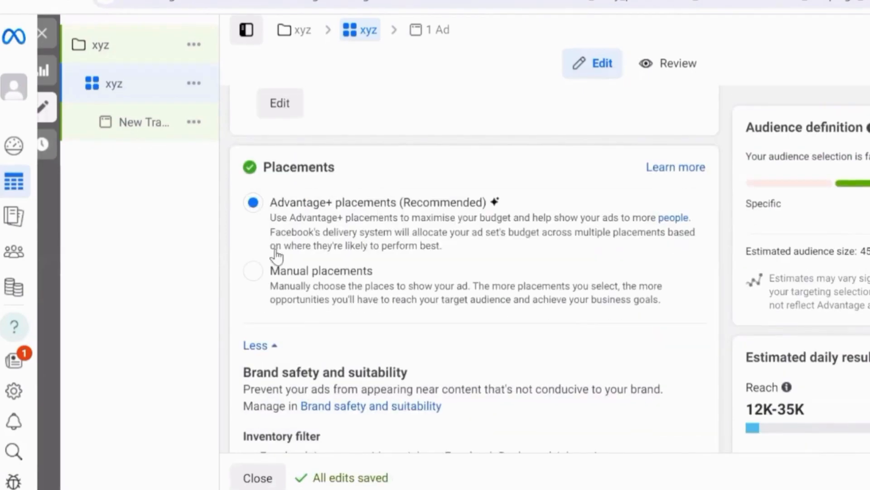
click(252, 272)
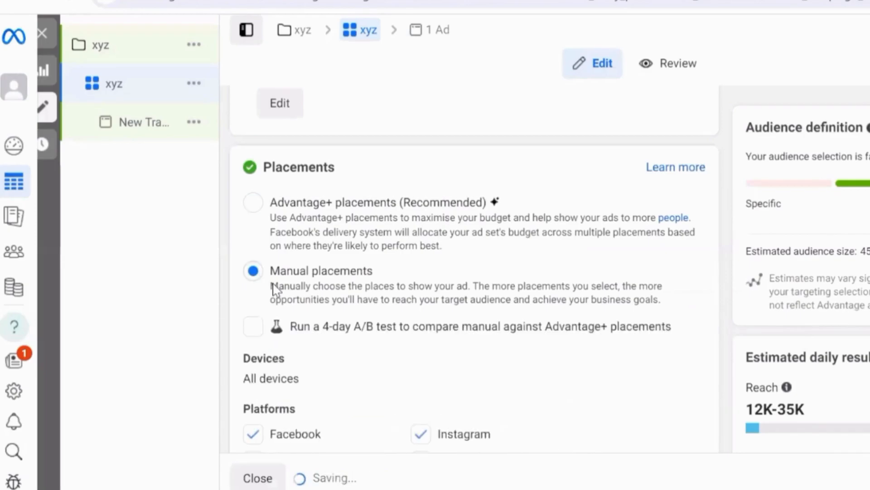
Step: Restrict the manual placements' devices to Mobile by excluding Desktop
scroll(403, 192, down, 3)
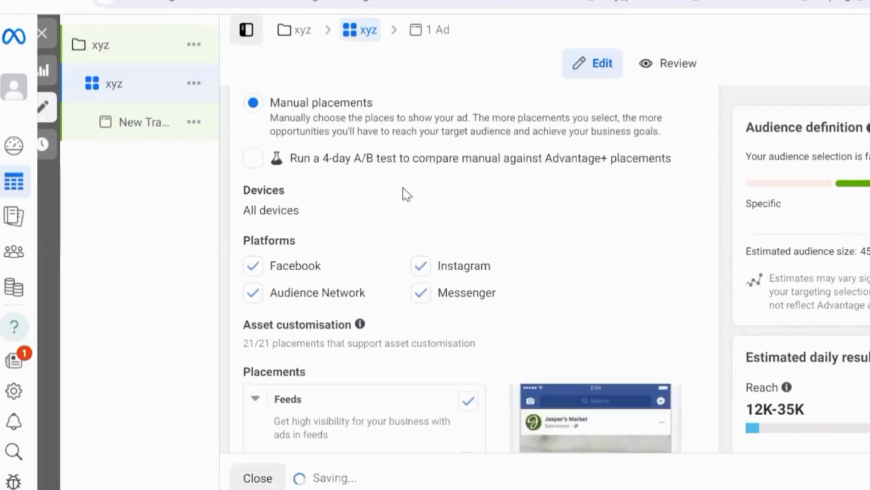
click(630, 211)
click(501, 227)
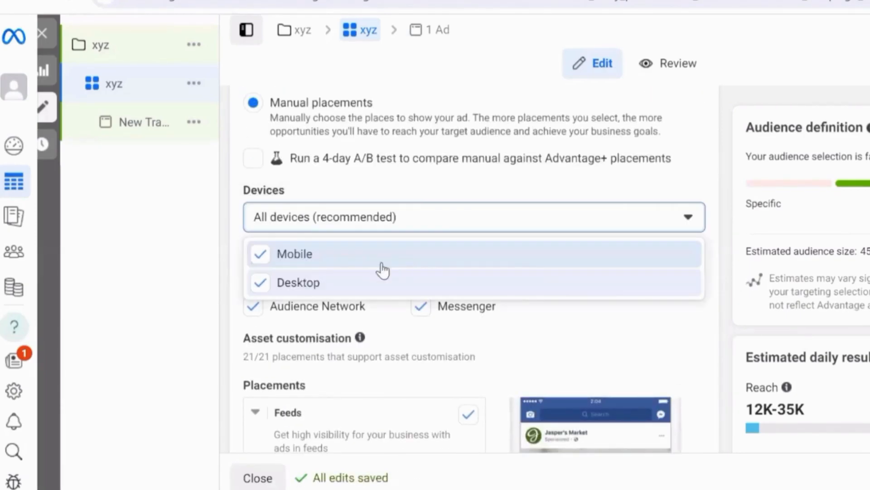
click(261, 283)
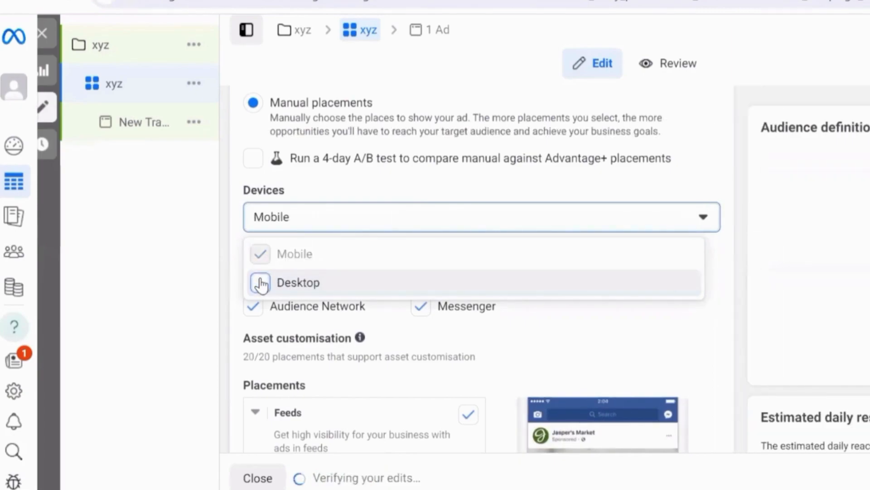
click(262, 255)
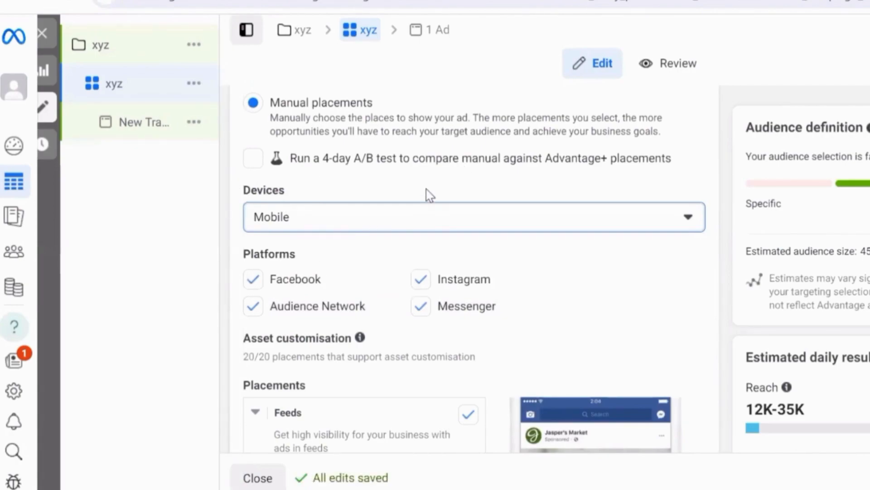
Step: Exclude Audience Network and Messenger from the platforms, keeping Facebook and Instagram, and look over the individual feed placements
click(254, 308)
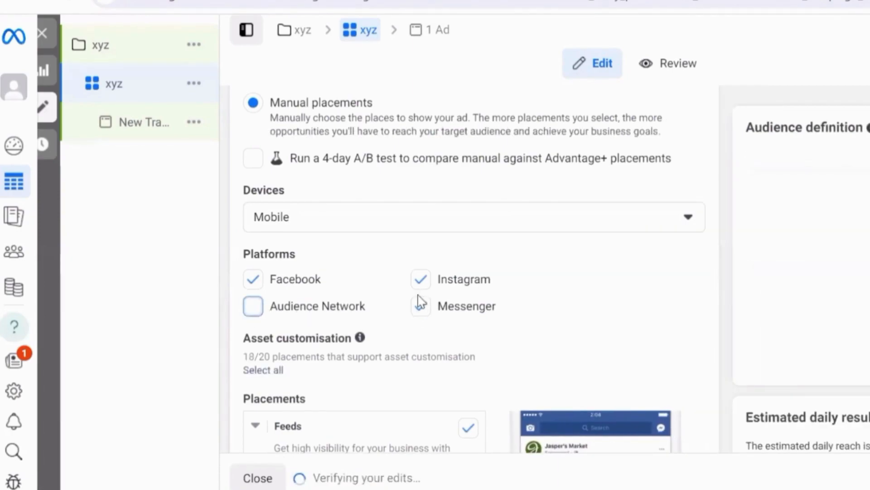
click(422, 308)
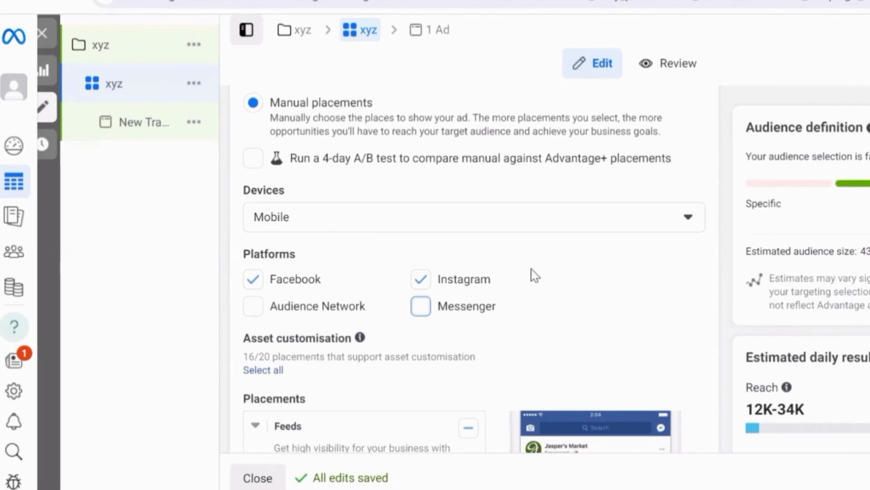
scroll(491, 245, down, 5)
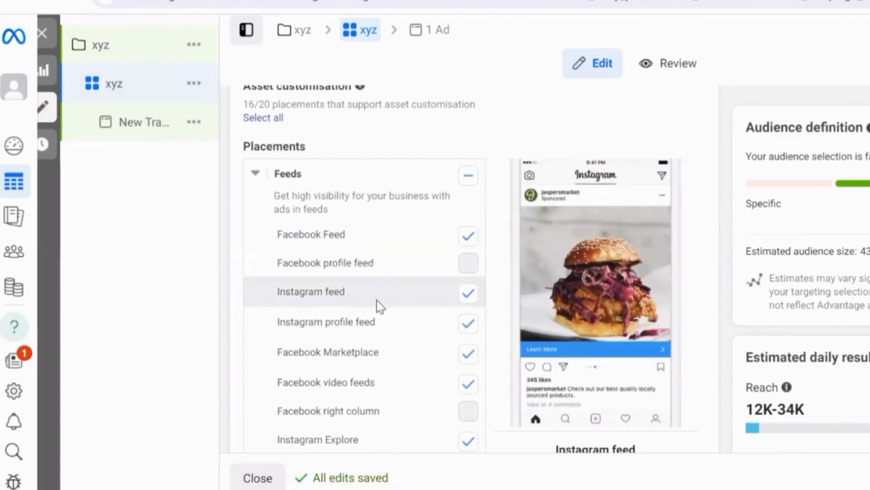
scroll(393, 336, down, 5)
scroll(404, 342, up, 9)
scroll(652, 364, down, 2)
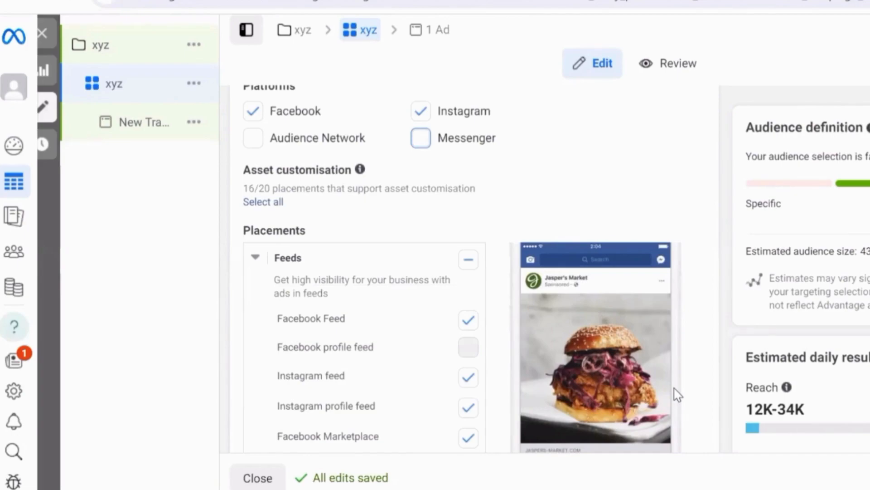
Step: Open the new traffic ad under the ad set, rename it xyz, and dismiss the carousel ad recommendation
click(144, 122)
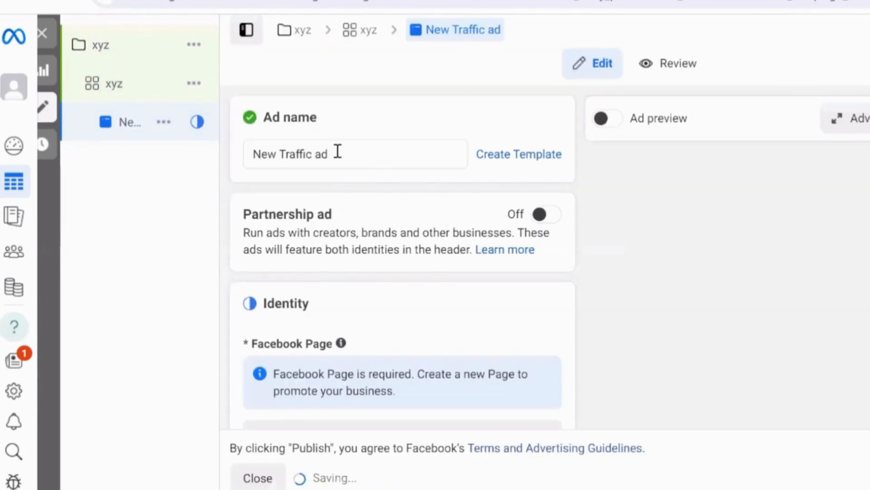
triple_click(337, 151)
key(BackSpace)
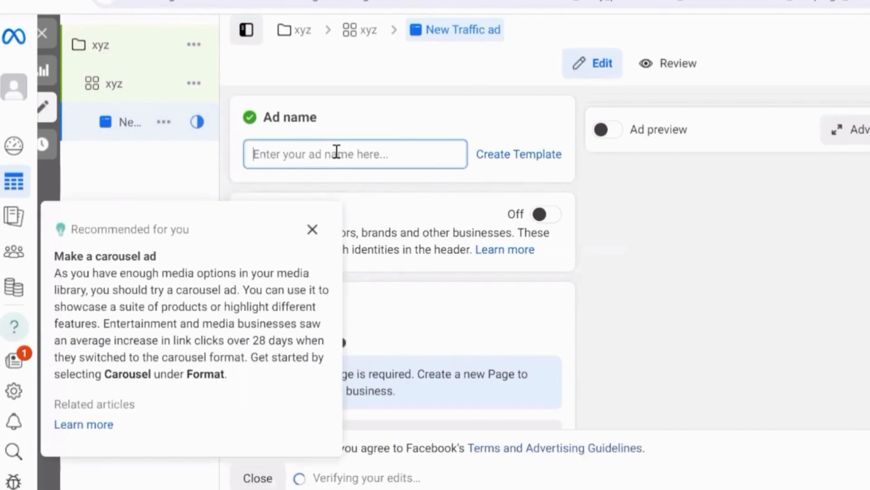
text(xyz)
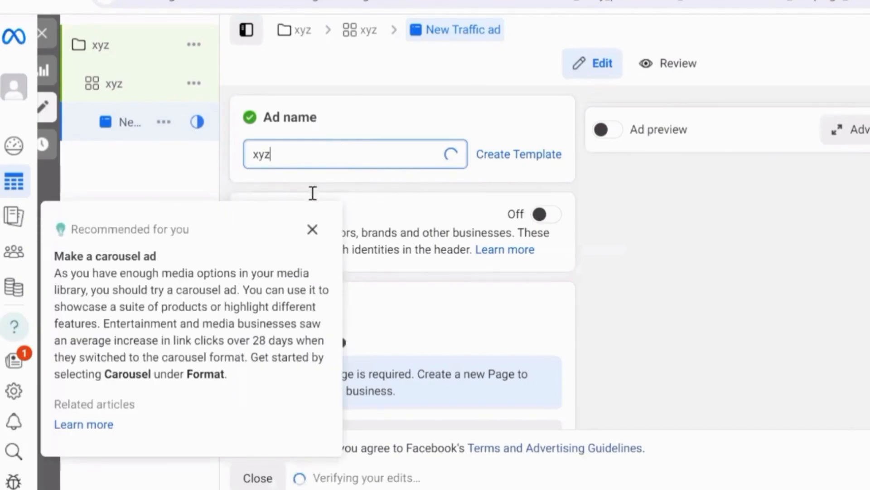
click(313, 228)
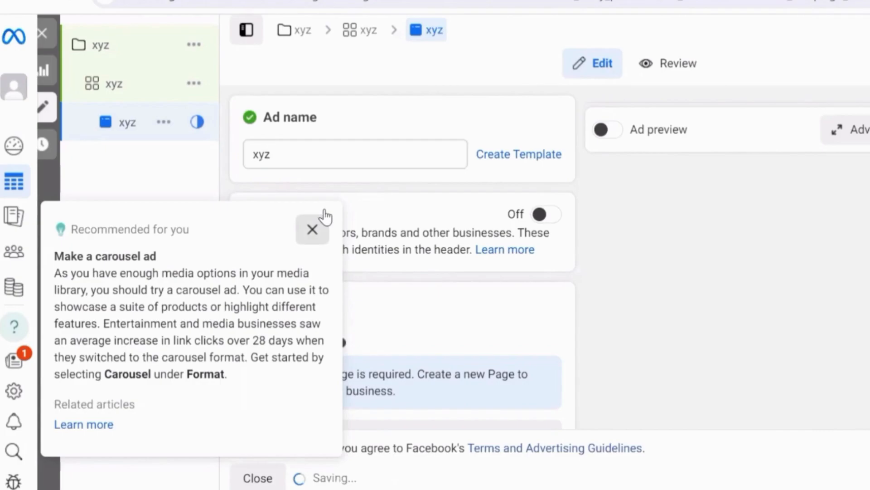
Step: Open the video selection for the ad creative's media, look over its source options, and close it
scroll(351, 227, down, 9)
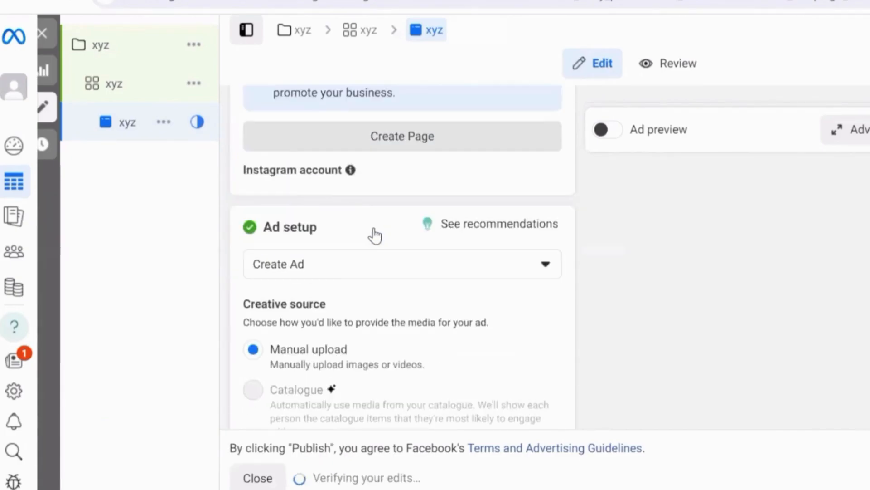
scroll(349, 233, down, 10)
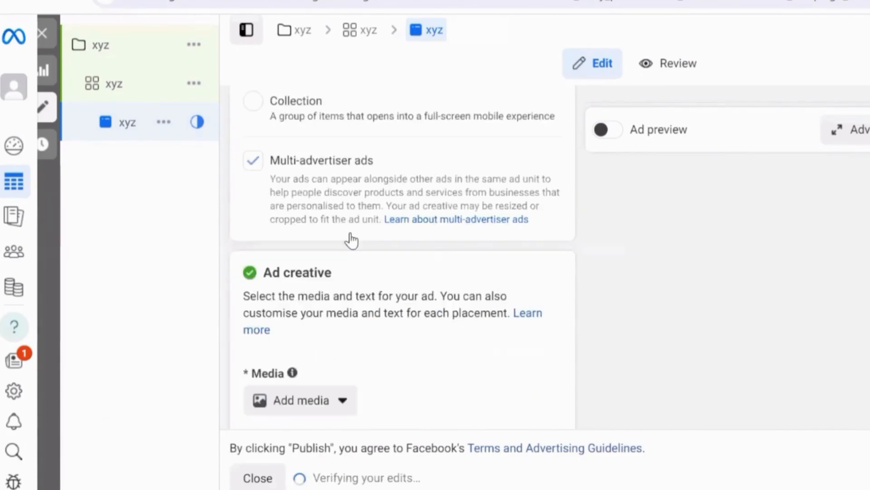
click(318, 234)
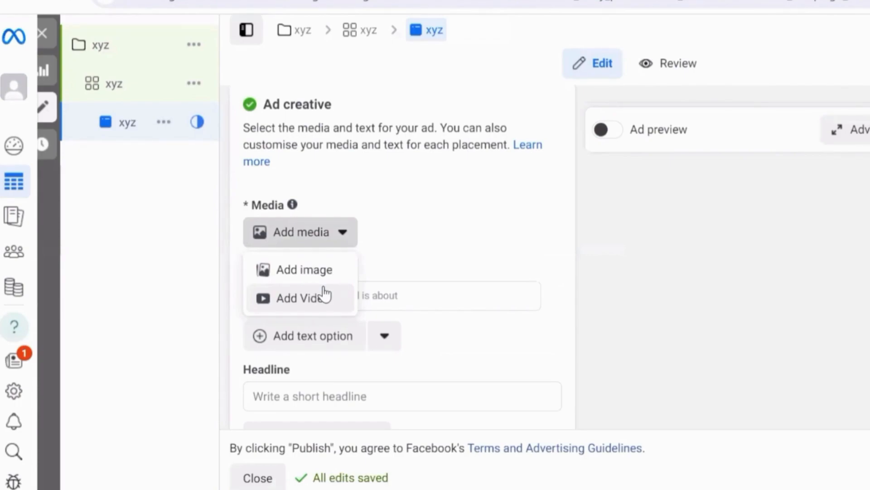
click(327, 293)
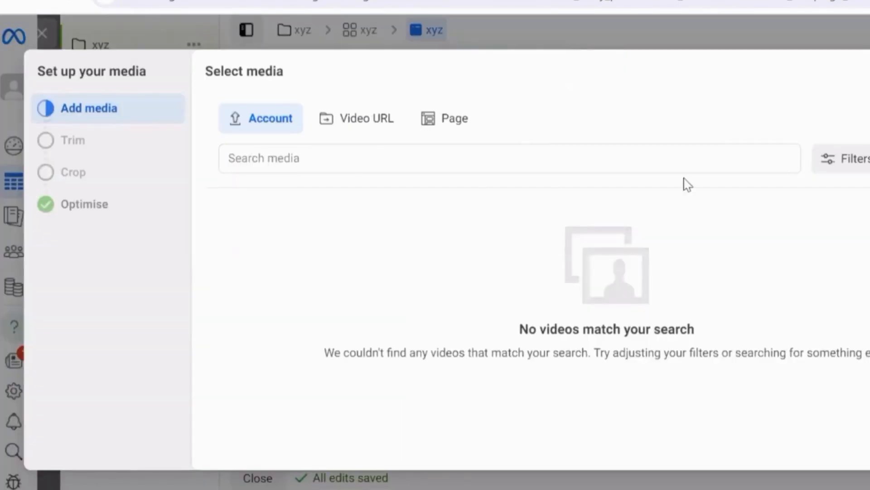
key(Escape)
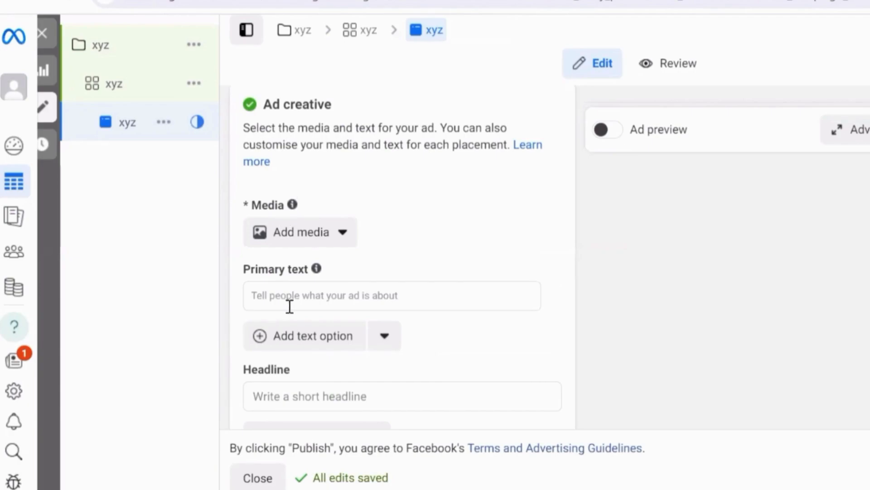
Step: Look over the primary text and description fields of the ad creative, and set the headline to xyz
click(337, 300)
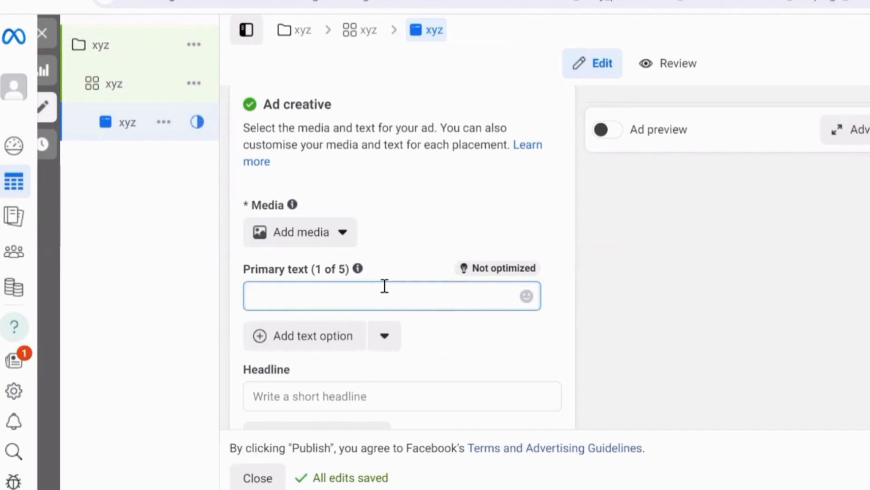
scroll(383, 286, down, 2)
scroll(369, 303, down, 4)
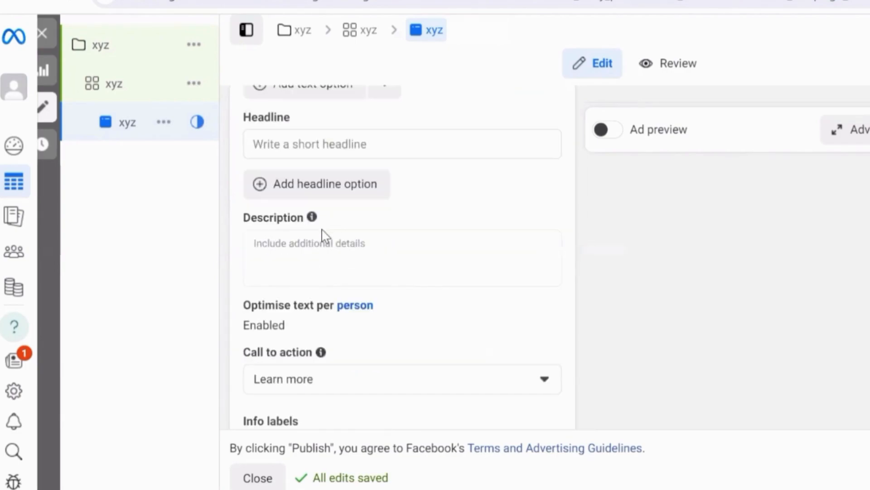
click(323, 240)
scroll(323, 245, up, 2)
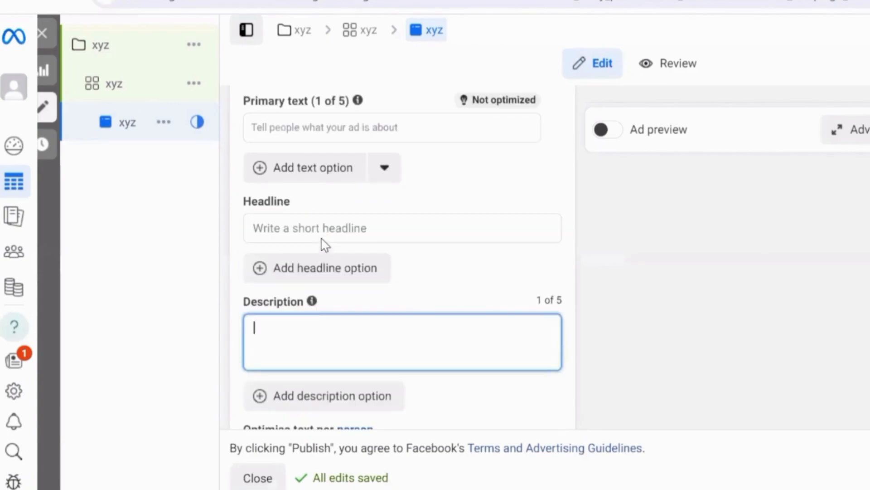
click(320, 231)
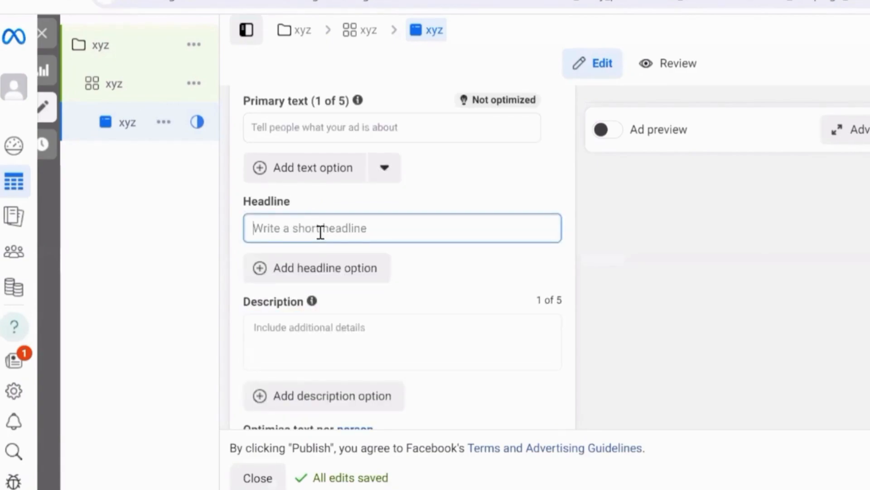
text(xyz)
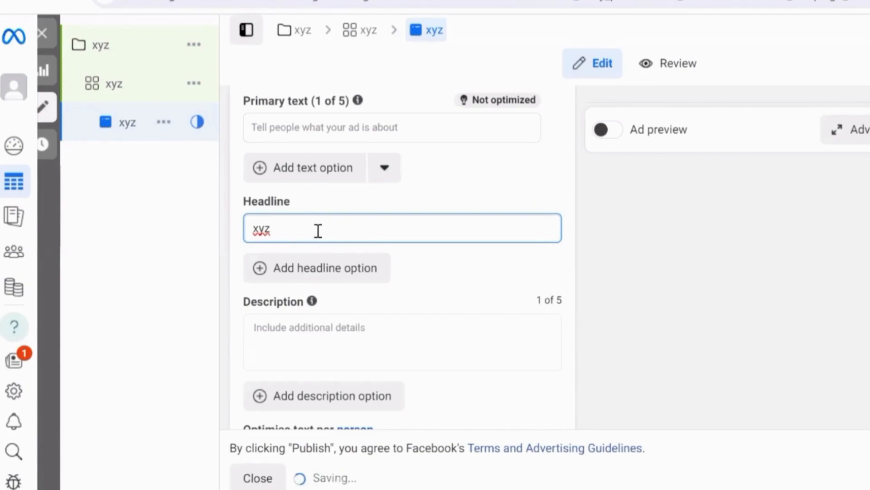
Step: Examine the ad creative's primary text field and its description field
scroll(324, 217, up, 2)
click(333, 205)
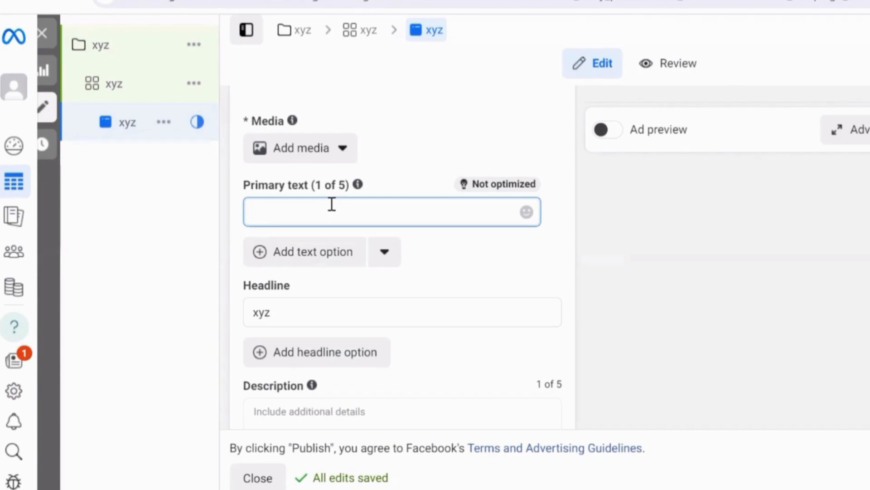
scroll(351, 248, down, 3)
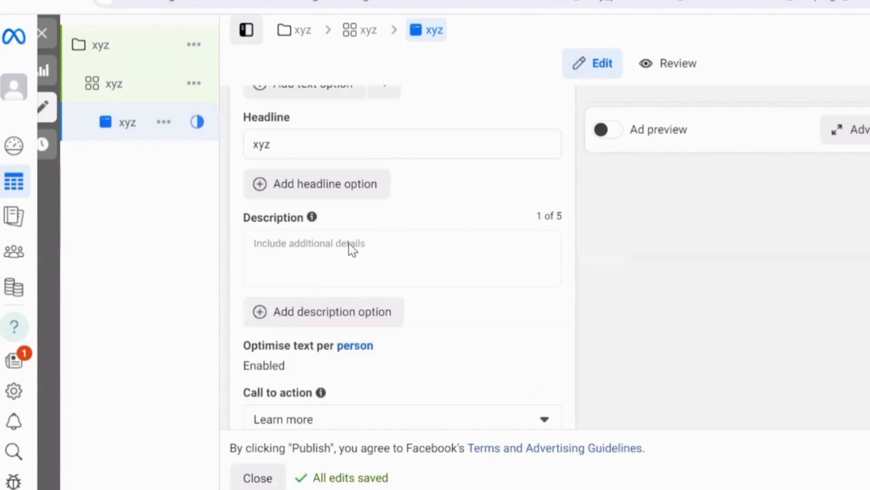
click(324, 249)
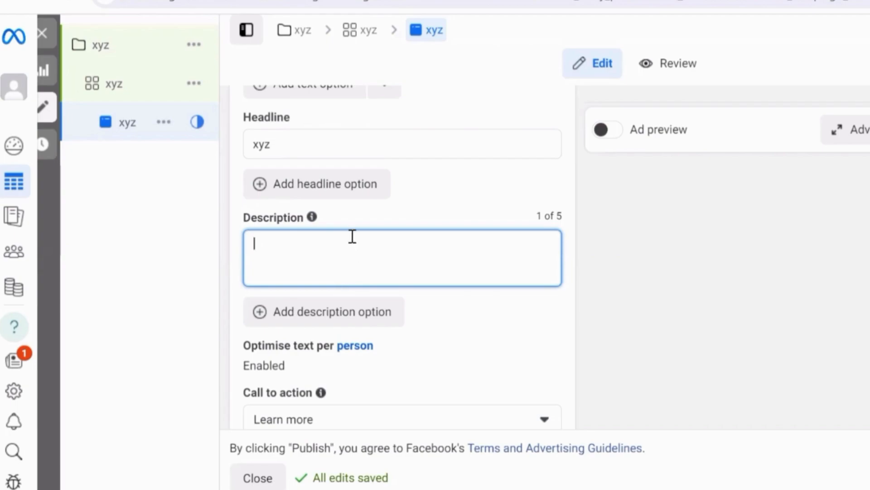
Step: Set the ad's call to action to Order now
scroll(358, 244, down, 2)
scroll(380, 252, down, 2)
click(398, 252)
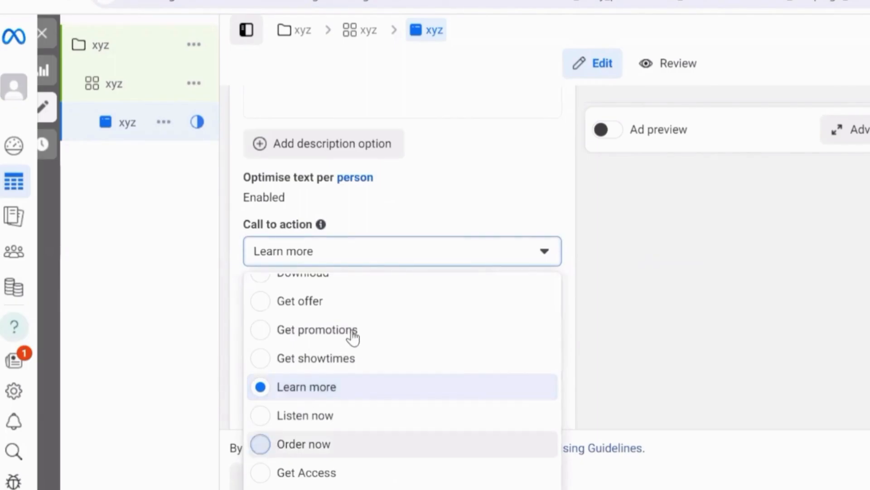
click(402, 444)
Step: Review the ad's destination options and activate the Website URL field under the Website destination
scroll(464, 254, down, 5)
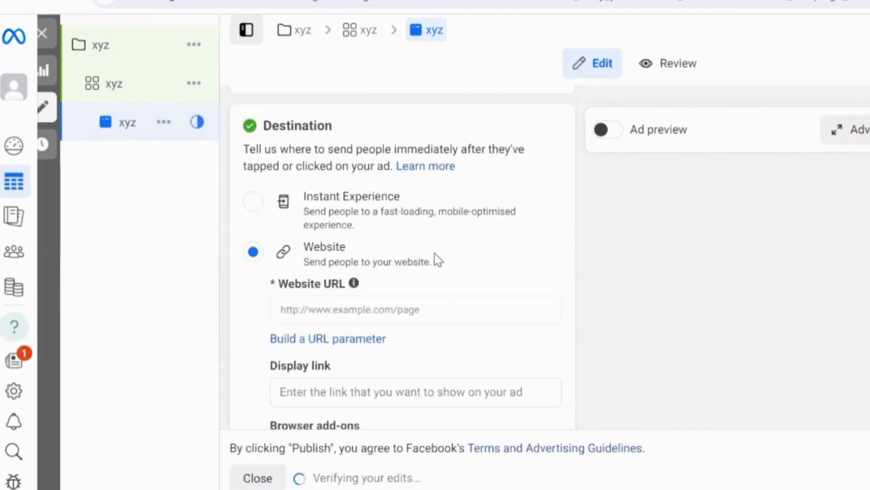
click(340, 279)
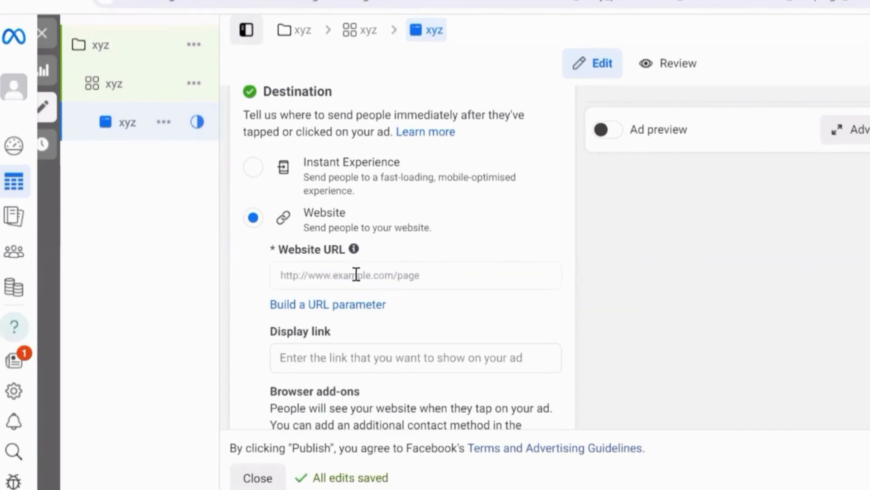
click(356, 273)
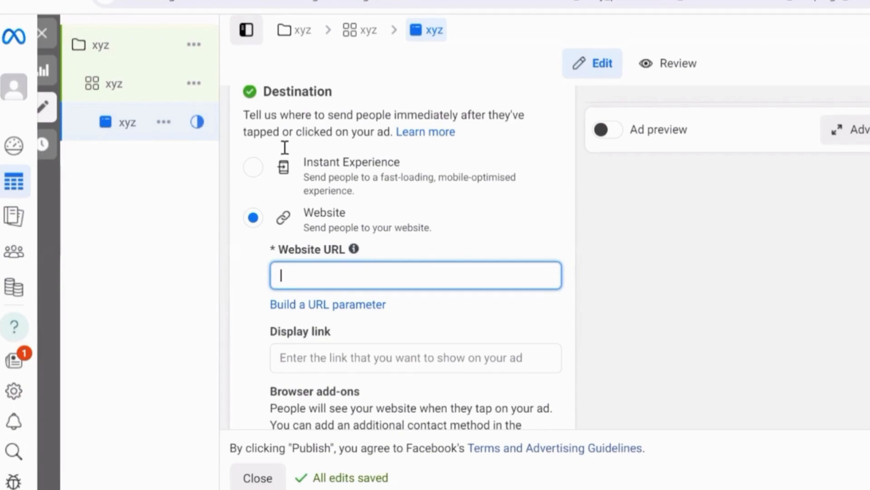
mouse_move(129, 66)
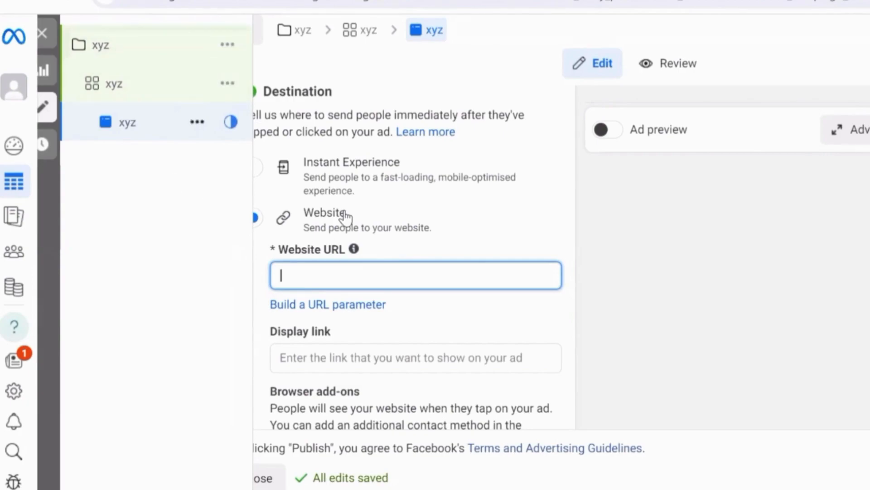